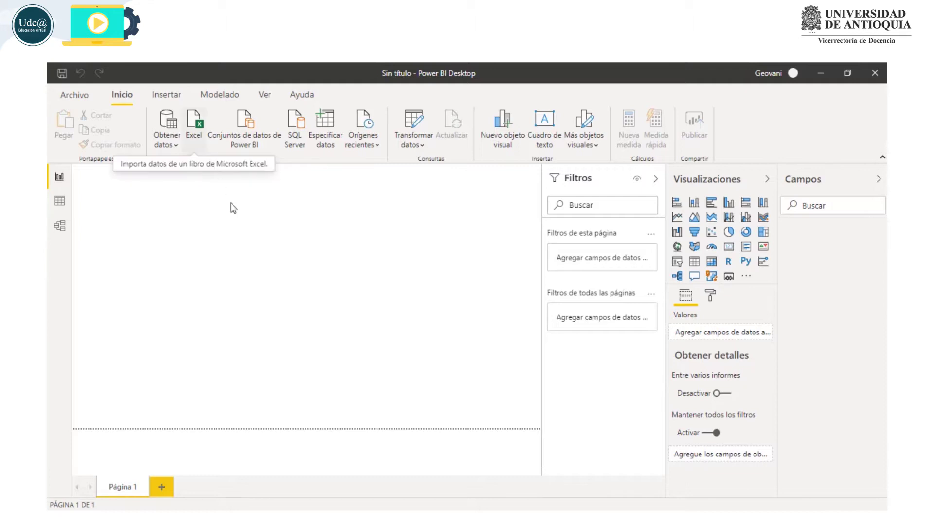
Step: Import the TProductos and TVentas tables from Imágenes.xlsx and view their relationship in Model view
left_click(192, 131)
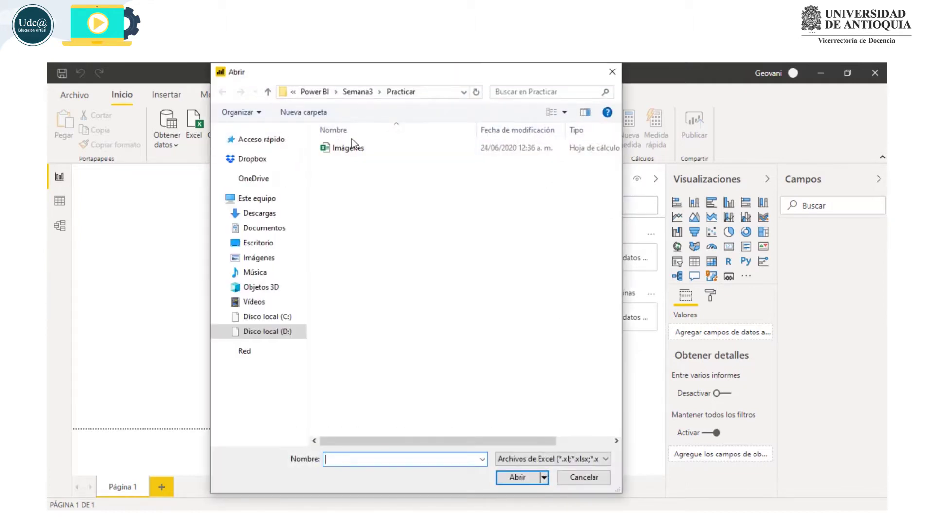
double_click(352, 146)
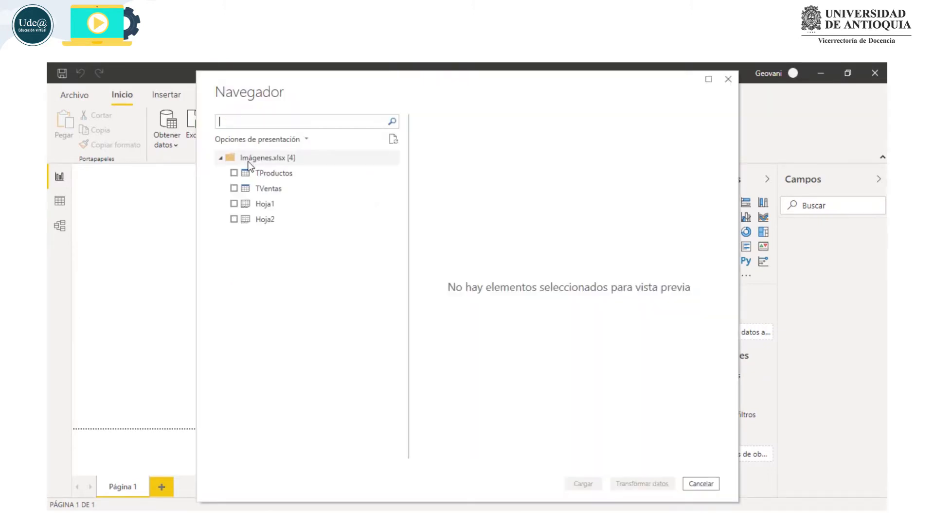
left_click(234, 173)
left_click(234, 189)
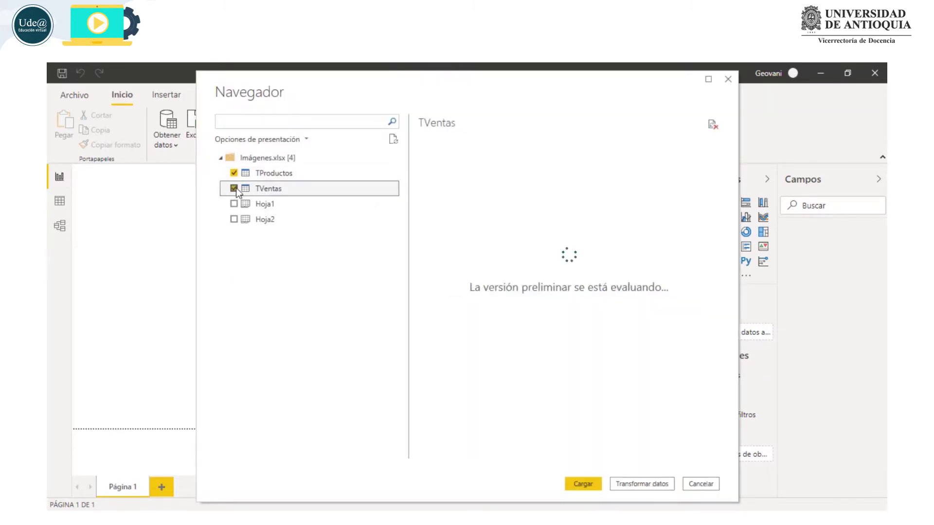
left_click(583, 484)
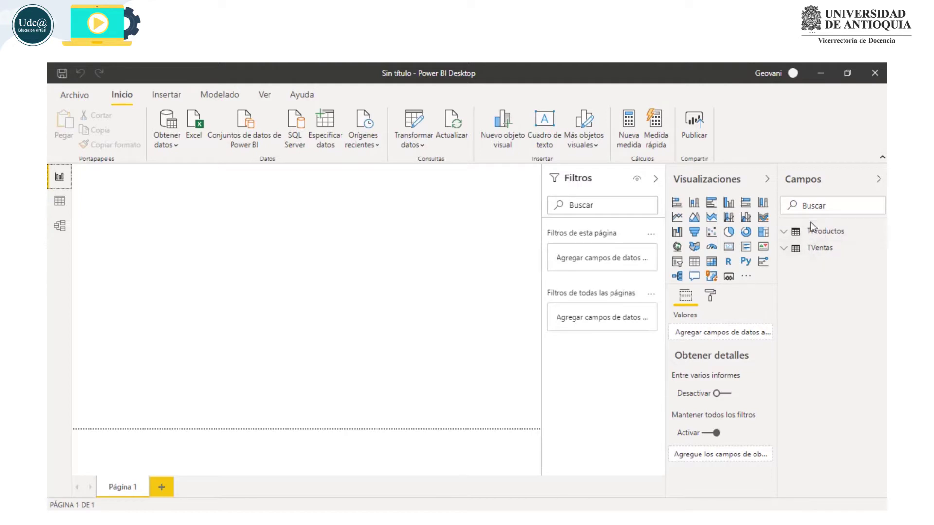
left_click(59, 227)
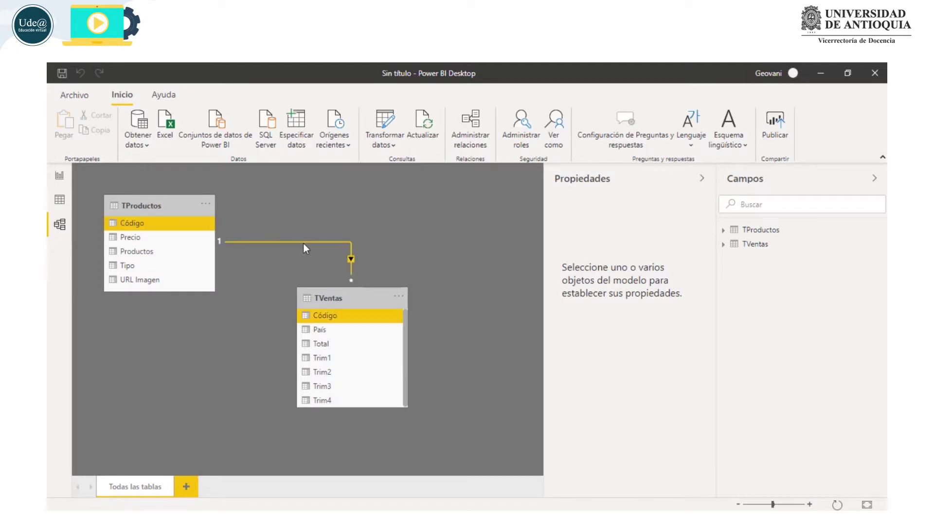
Step: Return to the report page, collapse the Filtros pane, and show the page formatting options
left_click(60, 178)
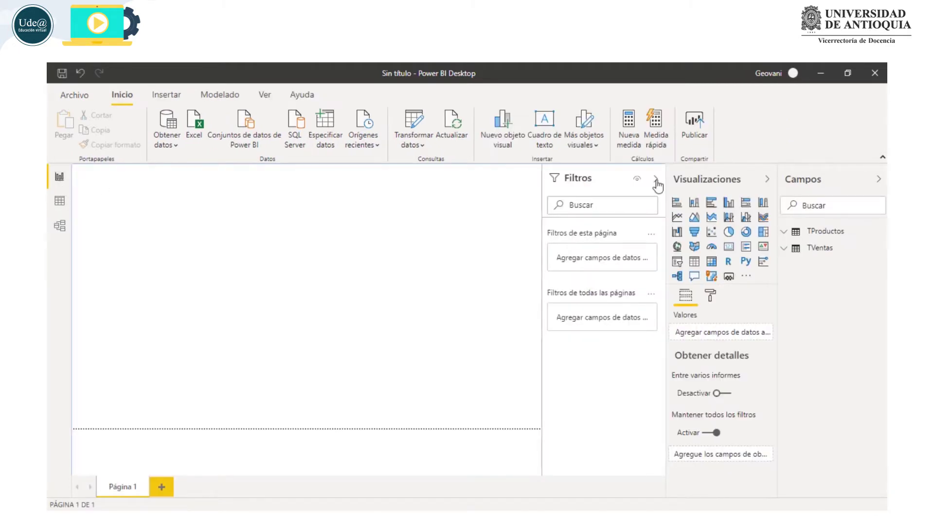
left_click(656, 180)
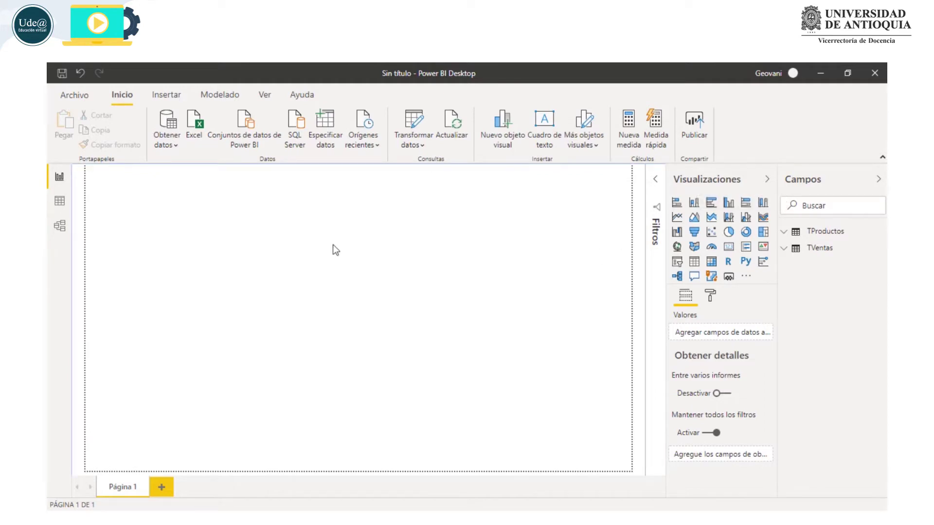
left_click(711, 298)
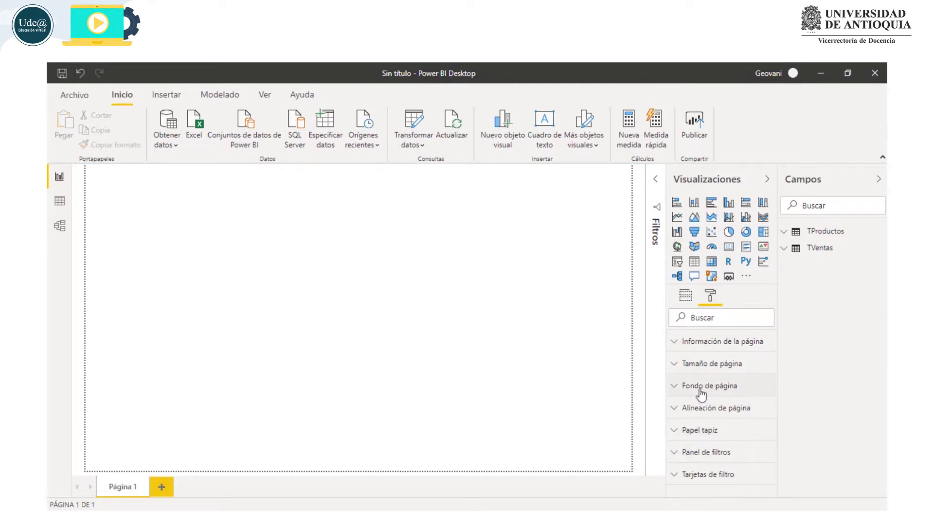
Step: Choose the diseno-plantilla image from D:\Cursos\PBI\fondos as the page background
left_click(699, 386)
scroll(700, 400, "down", 2)
scroll(701, 400, "down", 2)
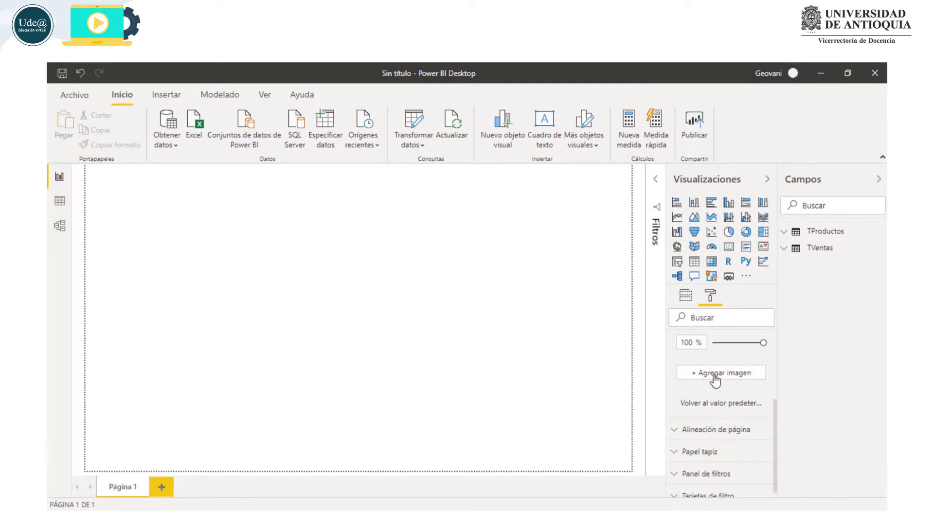
left_click(715, 375)
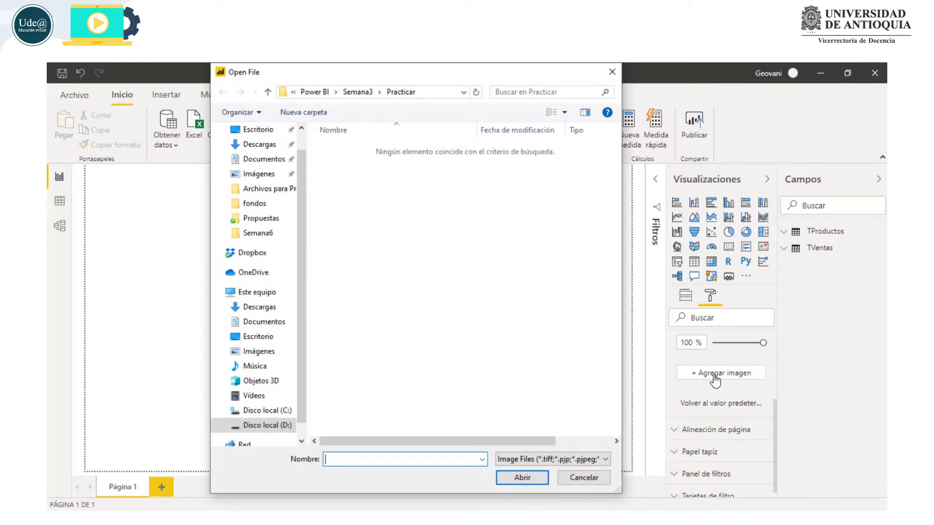
left_click(429, 92)
type("D:\\Cursos\\PBI\\fondos")
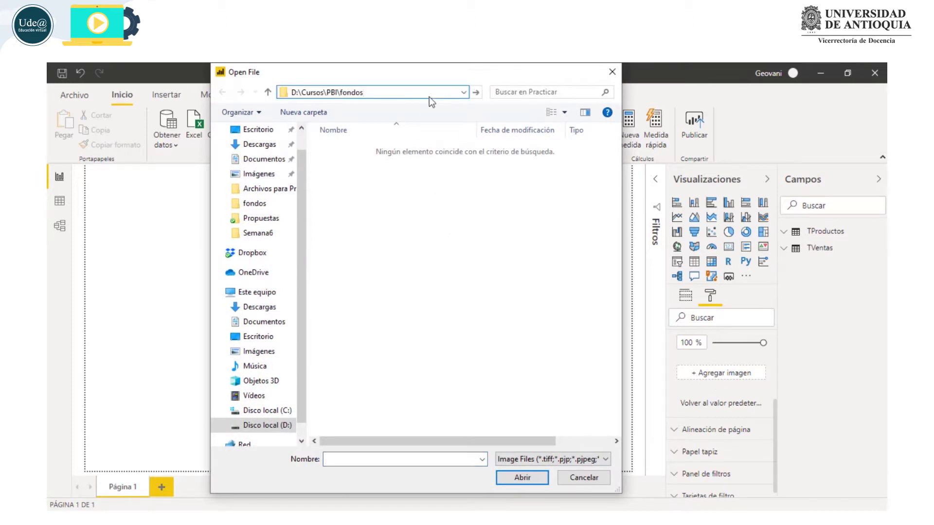
key("Return")
double_click(358, 250)
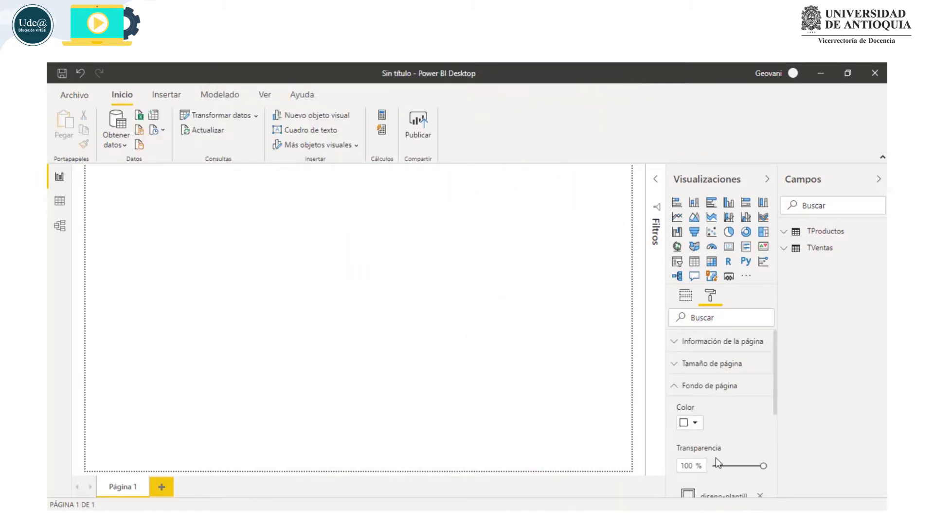
Step: Show the background image at 0% transparency and add an empty table visual
left_click(714, 466)
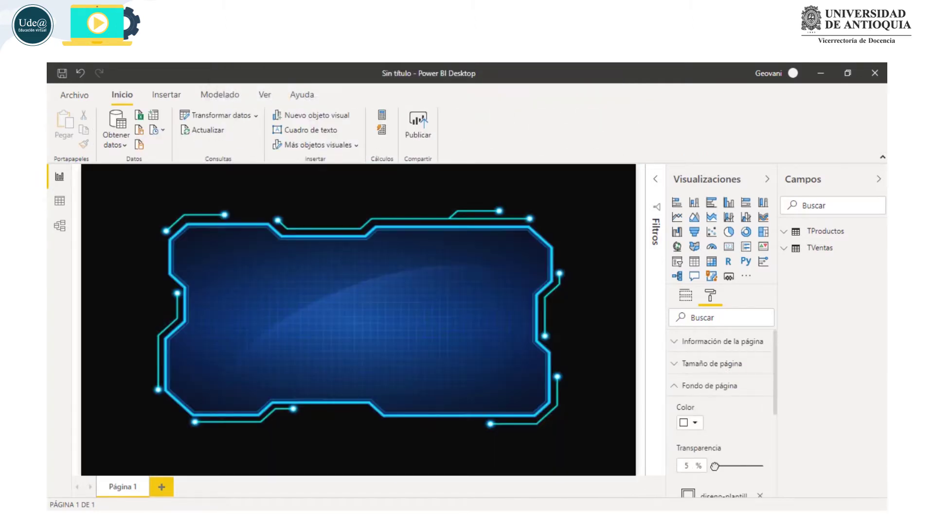
left_click_drag(714, 465, 710, 466)
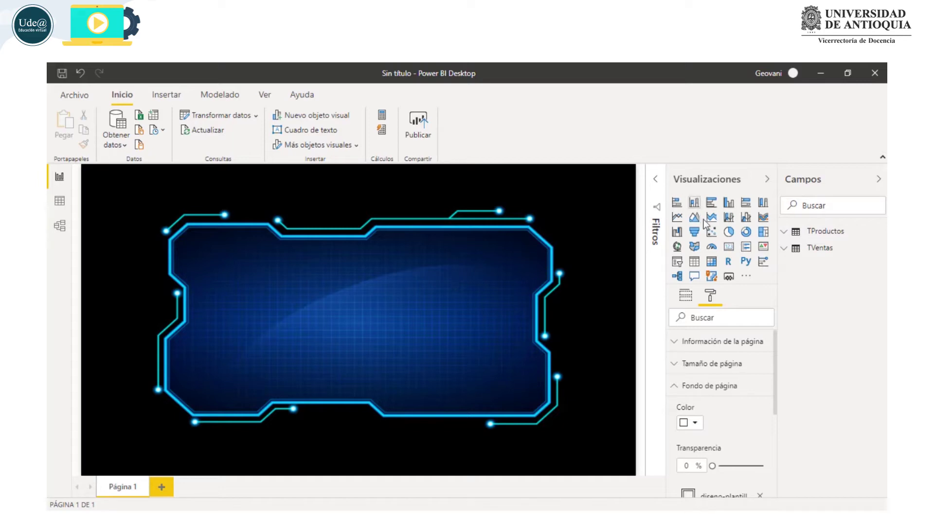
left_click(696, 266)
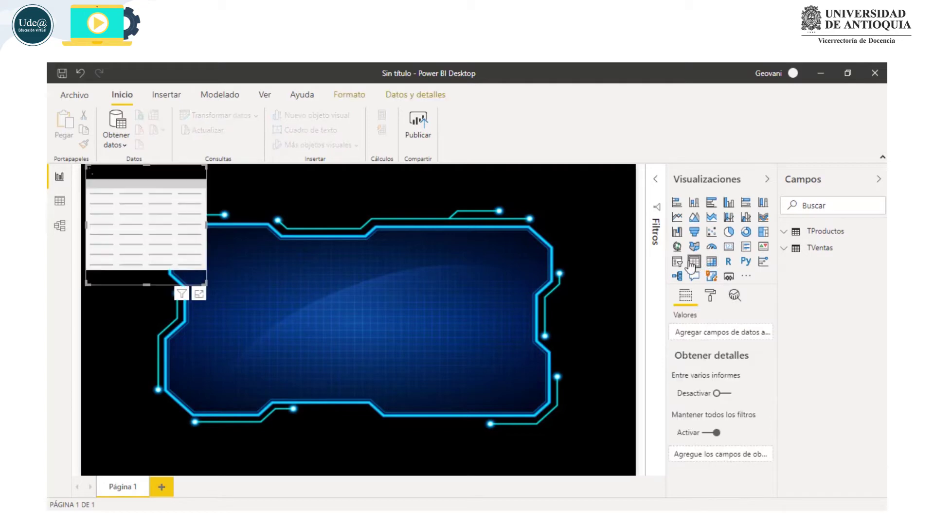
Step: Move the table into the left part of the frame and stretch it taller
mouse_move(119, 221)
left_mouse_down()
mouse_move(253, 293)
mouse_move(265, 319)
left_mouse_up()
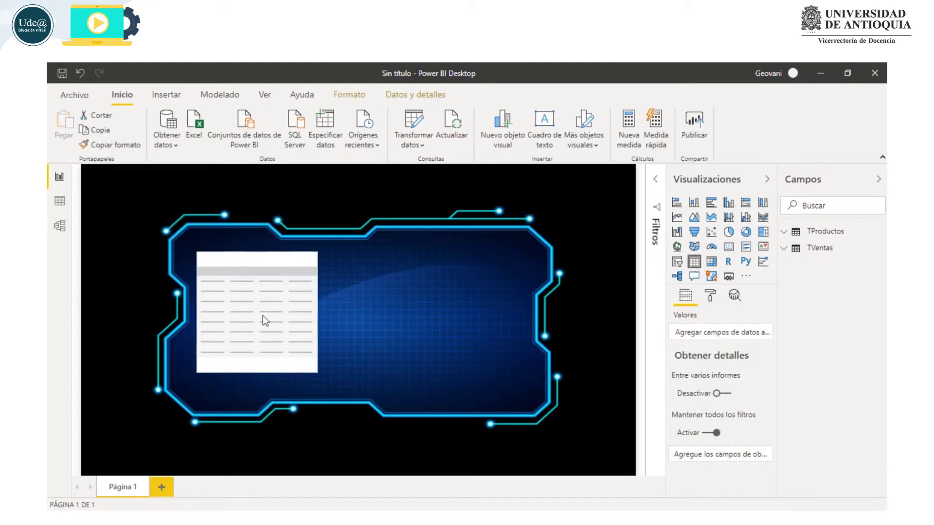
left_click_drag(258, 372, 258, 395)
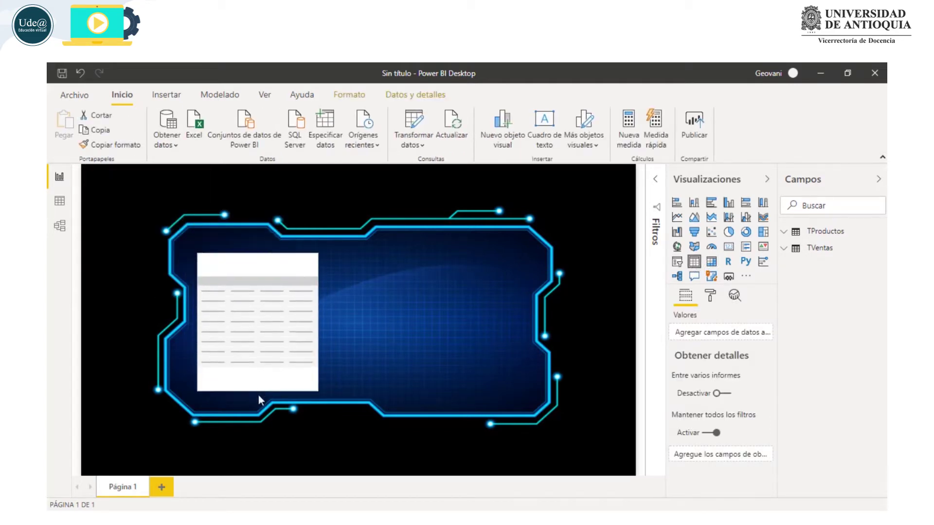
left_click_drag(253, 254, 261, 244)
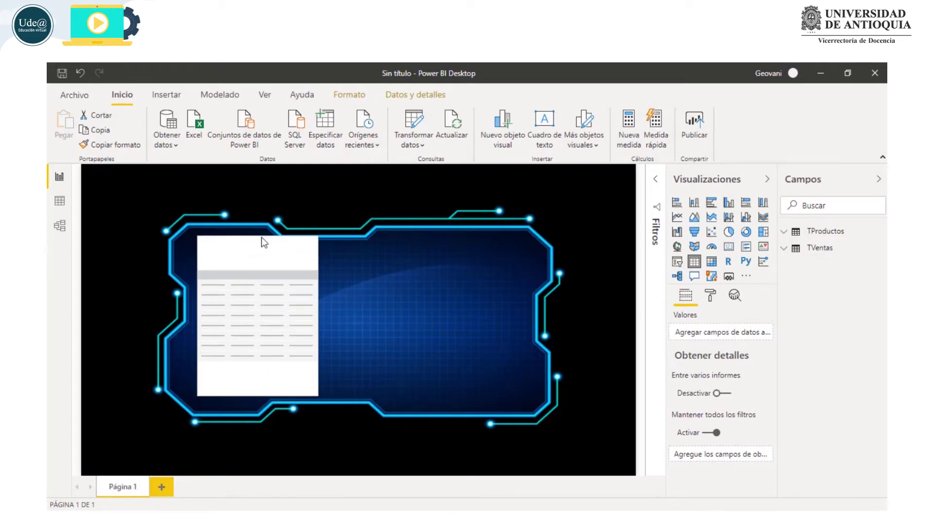
Step: Add TProductos Productos and TVentas Total to the table, keeping Total summarized as Suma
mouse_move(817, 231)
left_click(784, 233)
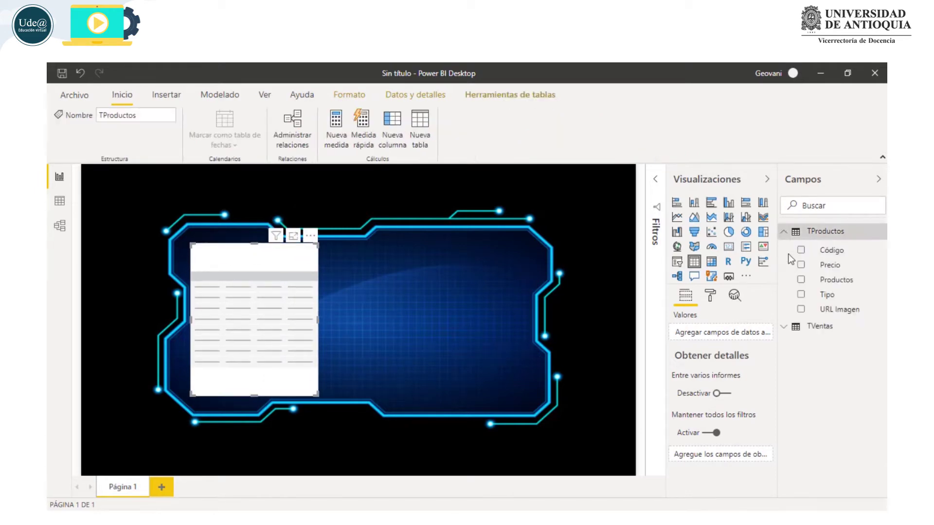
left_click(800, 280)
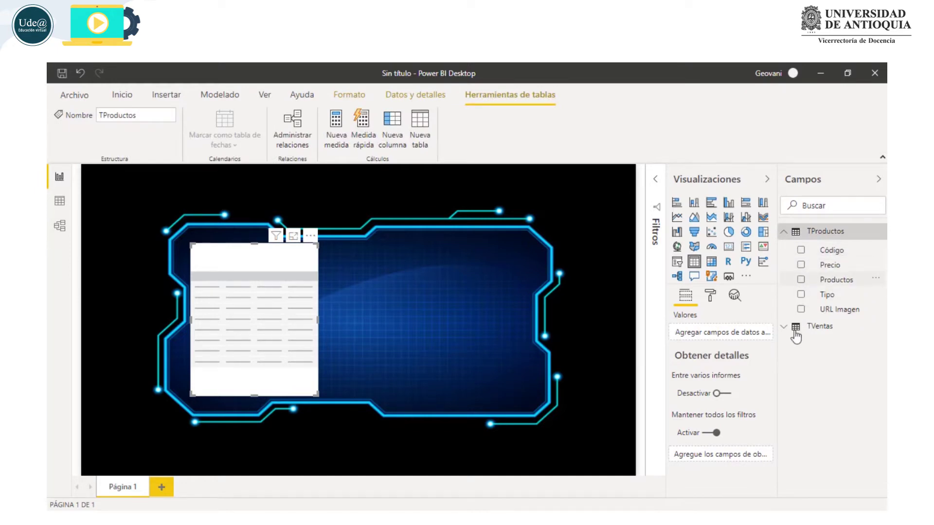
left_click(784, 328)
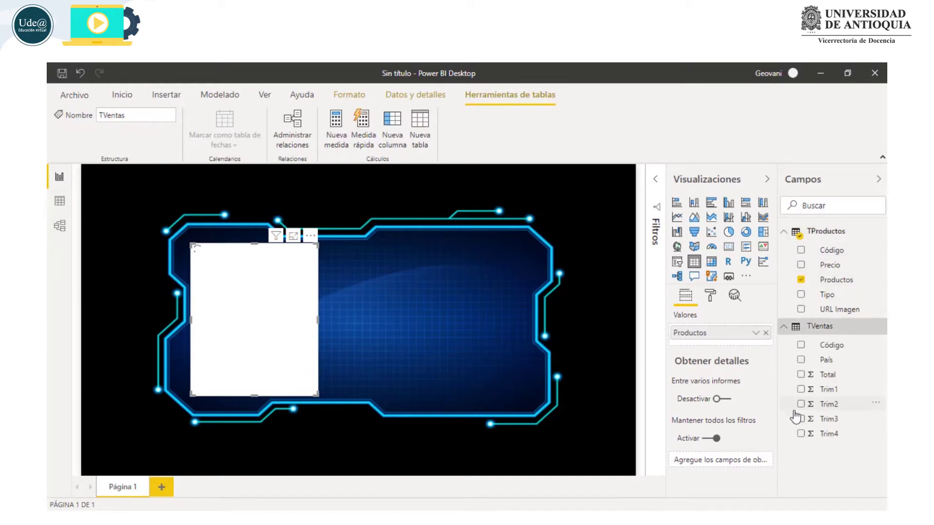
left_click(801, 374)
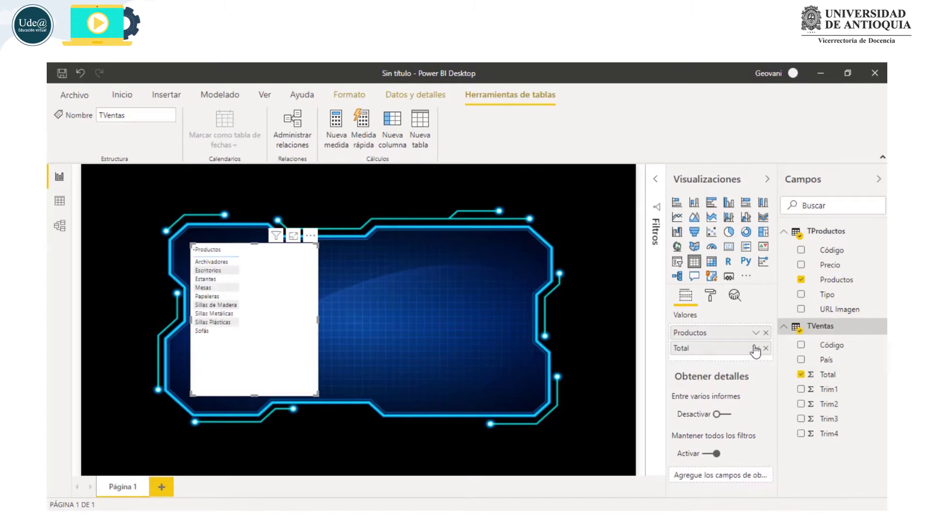
left_click(821, 376)
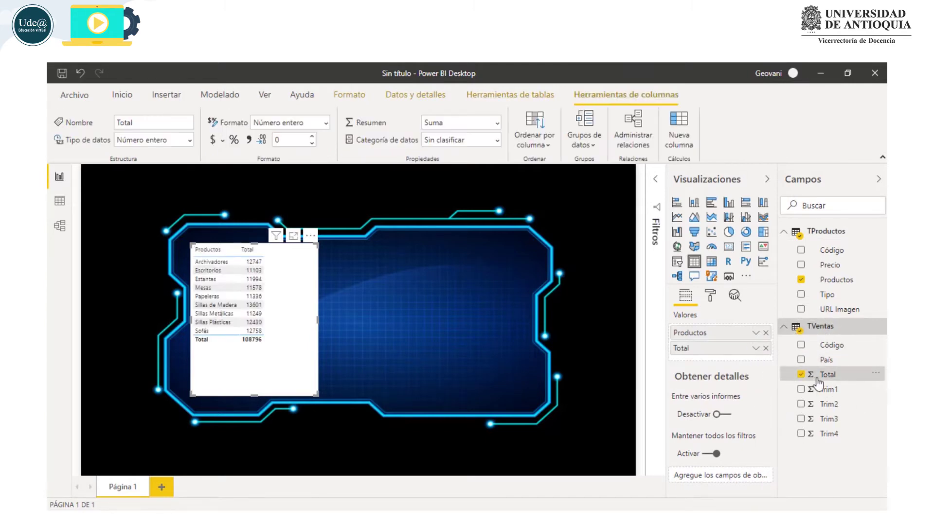
left_click(498, 128)
left_click(499, 128)
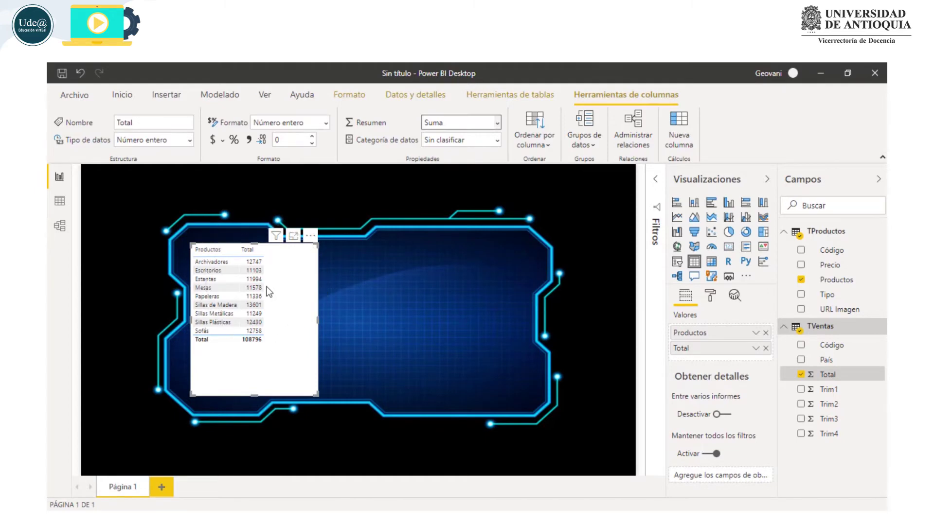
left_click(711, 296)
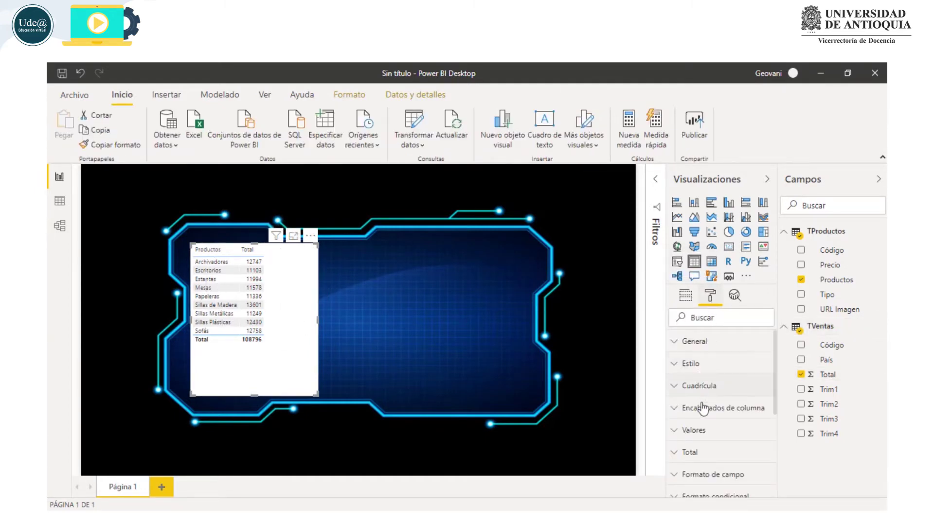
Step: Set the table's Cuadrícula text size to 16 pt so all nine products fit
scroll(702, 432, "down", 3)
scroll(701, 432, "up", 1)
scroll(702, 418, "up", 2)
left_click(699, 387)
scroll(689, 392, "down", 3)
scroll(683, 404, "down", 3)
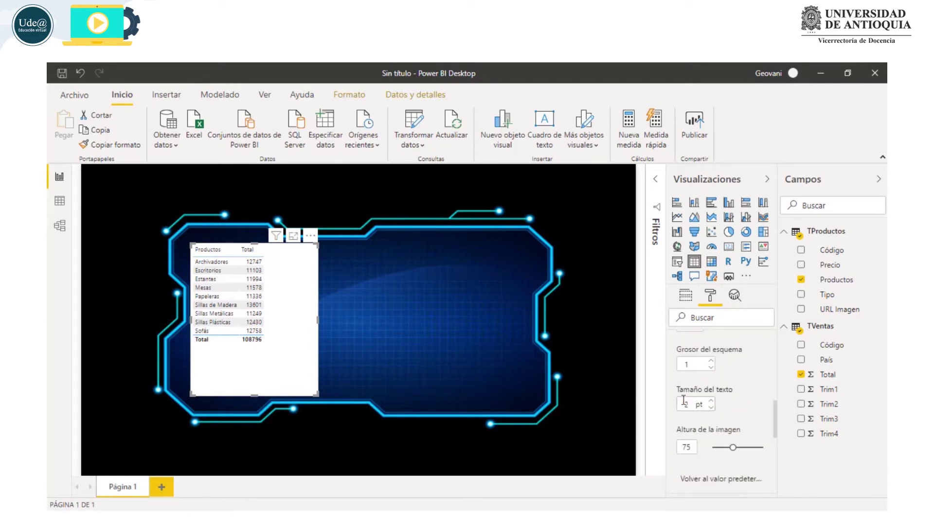
type("0")
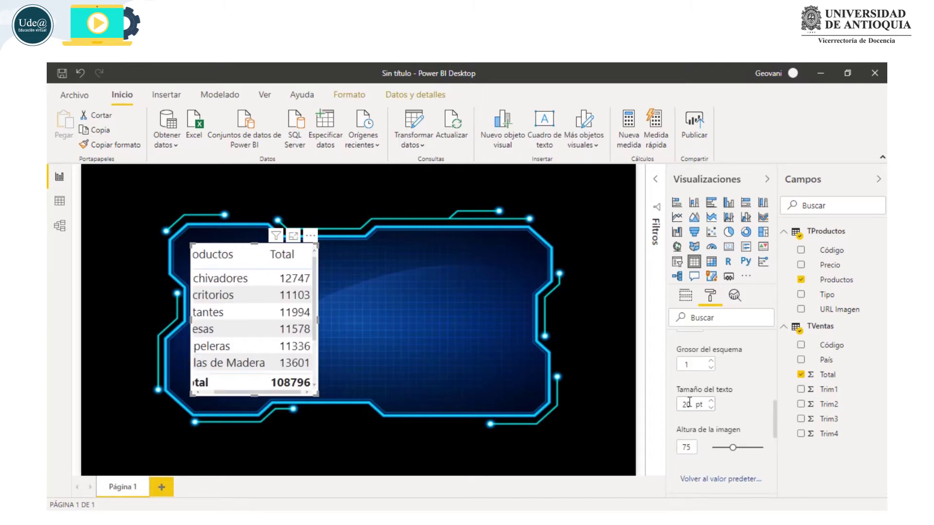
left_click_drag(690, 403, 683, 404)
type("1")
type("6")
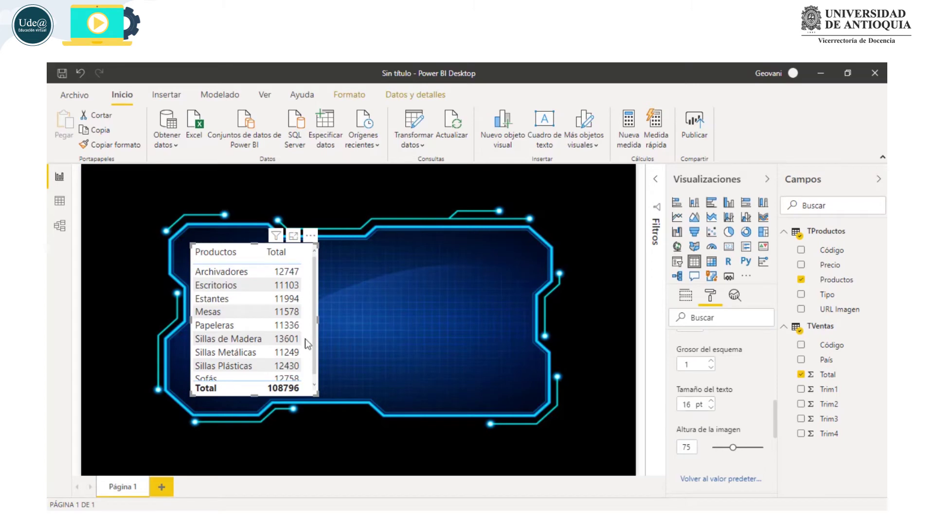
left_click(252, 398)
left_click(253, 395)
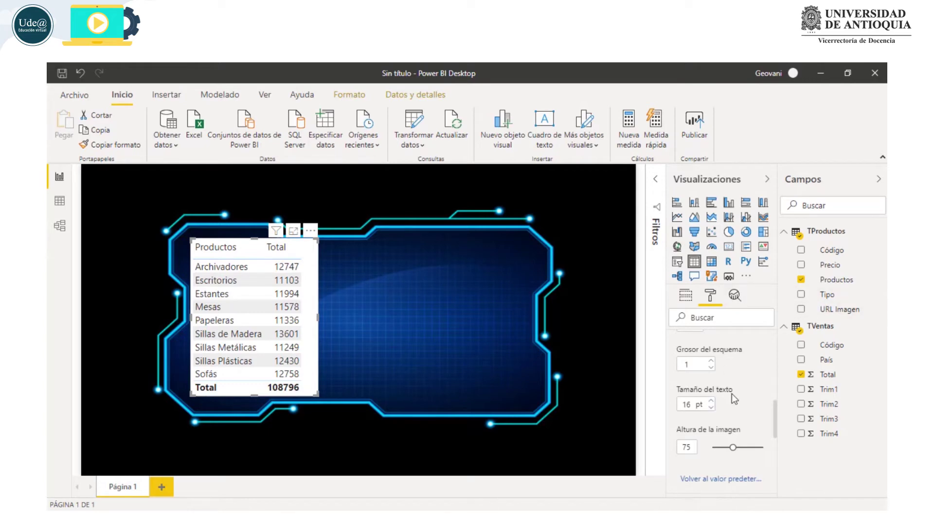
scroll(731, 394, "up", 5)
scroll(719, 406, "down", 3)
scroll(718, 409, "down", 3)
scroll(714, 412, "down", 3)
scroll(714, 408, "down", 3)
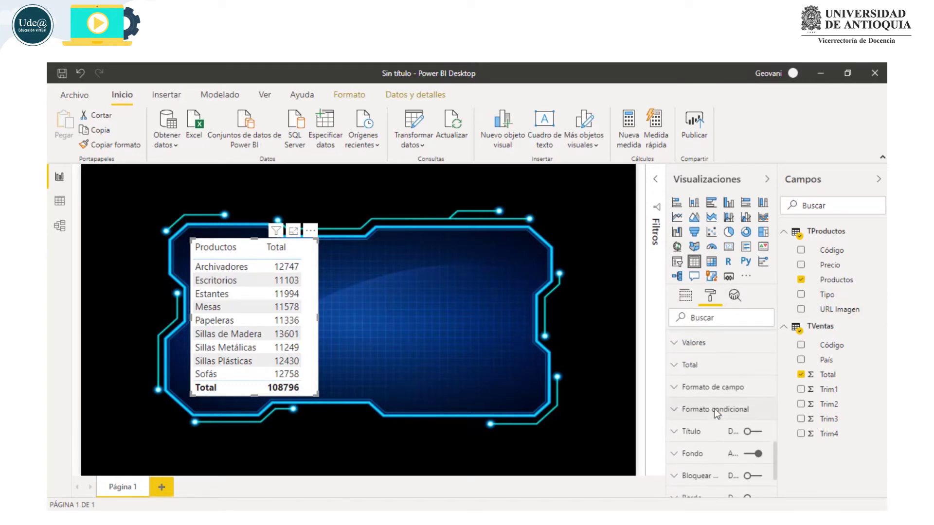
Step: Turn off the table's background and apply the Ninguno table style
left_click(745, 456)
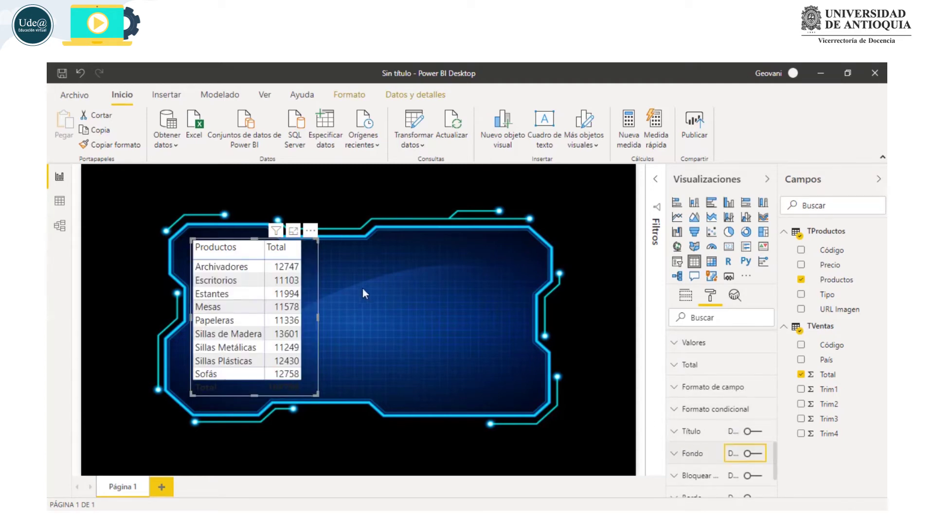
left_click(306, 256)
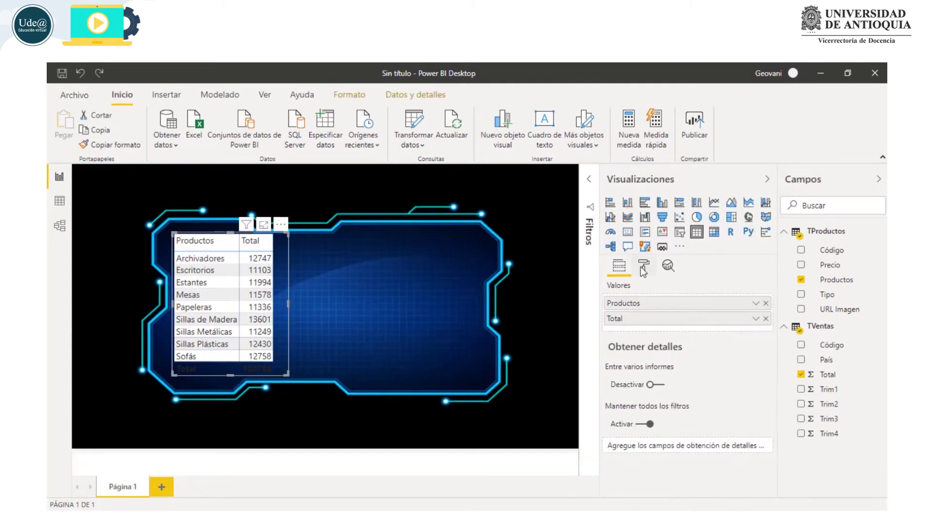
left_click(644, 267)
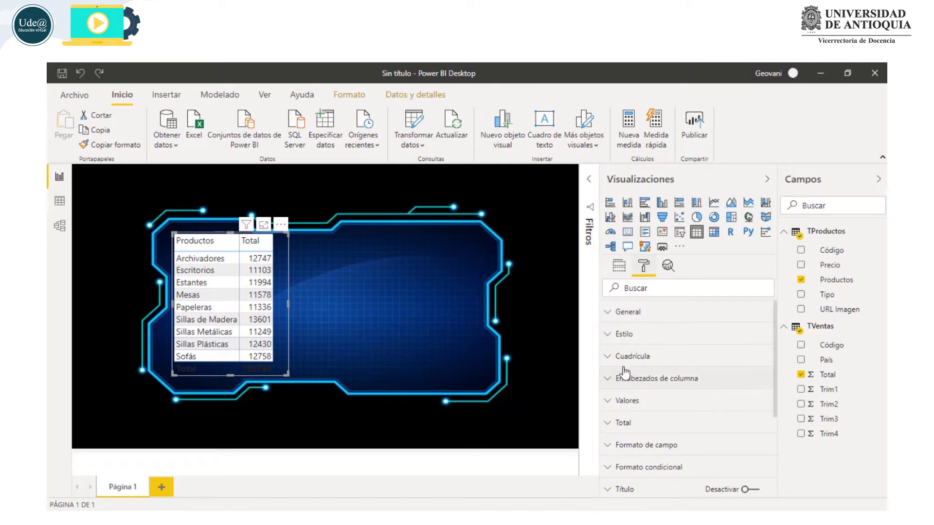
left_click(624, 336)
left_click(656, 372)
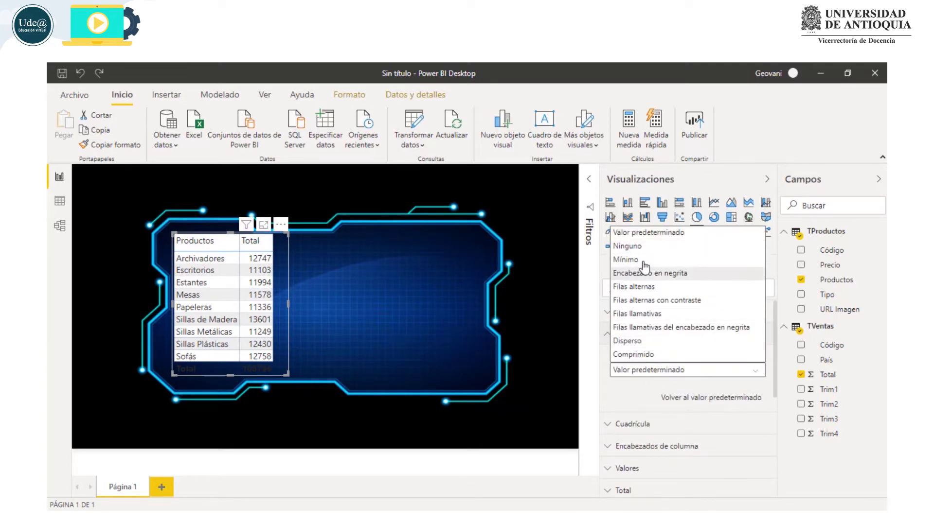
left_click(647, 247)
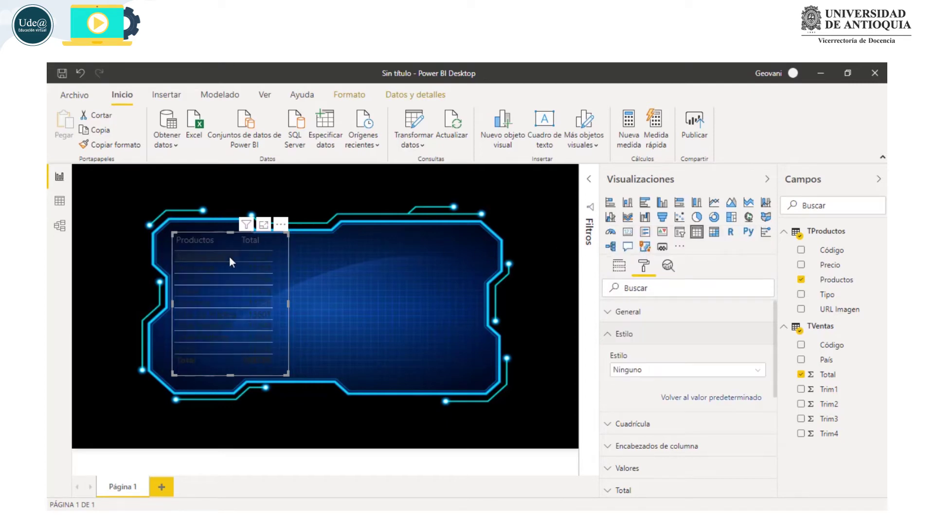
left_click(611, 335)
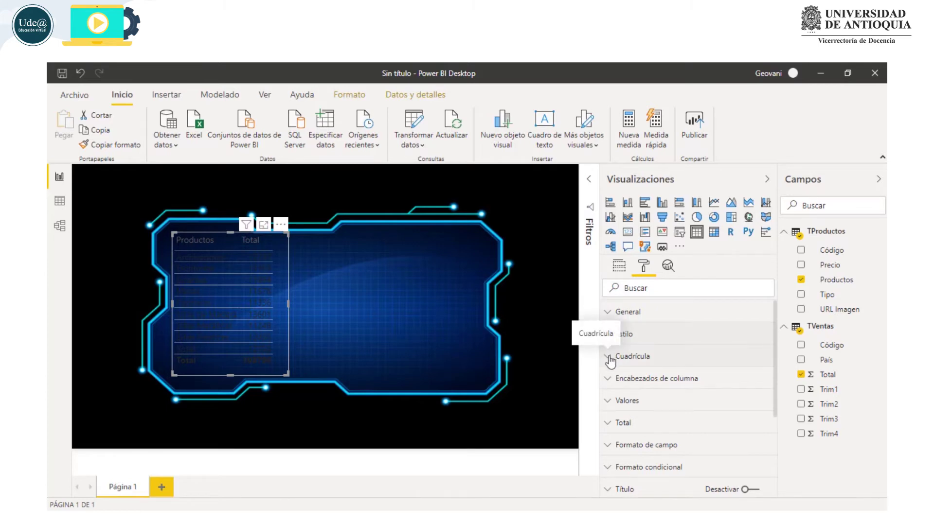
Step: Expand the table's Cuadrícula and Valores format settings
left_click(610, 358)
scroll(613, 365, "down", 2)
scroll(632, 389, "down", 3)
scroll(637, 399, "down", 3)
left_click(637, 396)
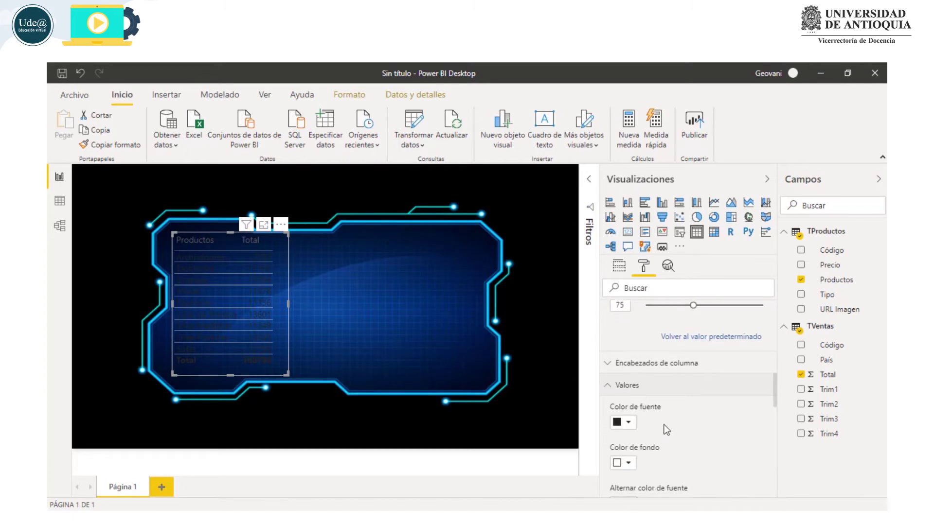
Step: Set the table's value font colour to white and the alternating rows' font to blue
left_click(628, 365)
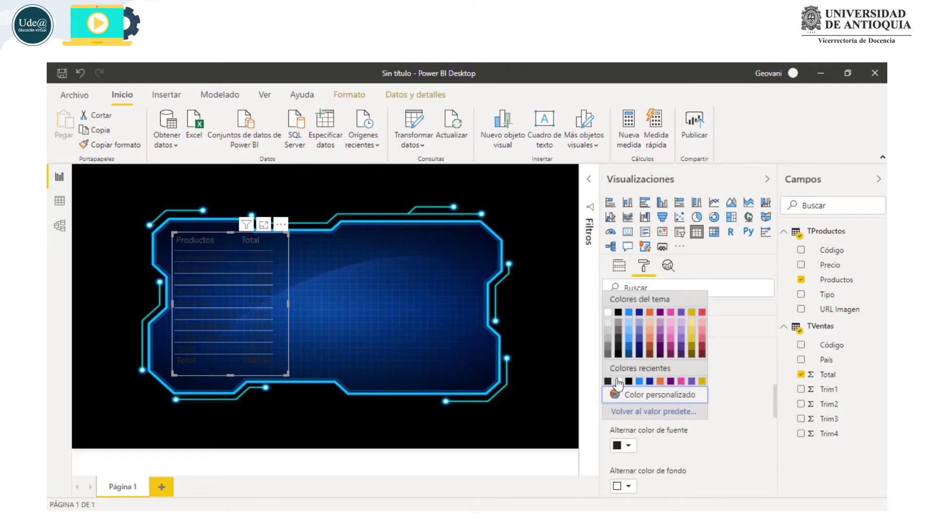
left_click(614, 379)
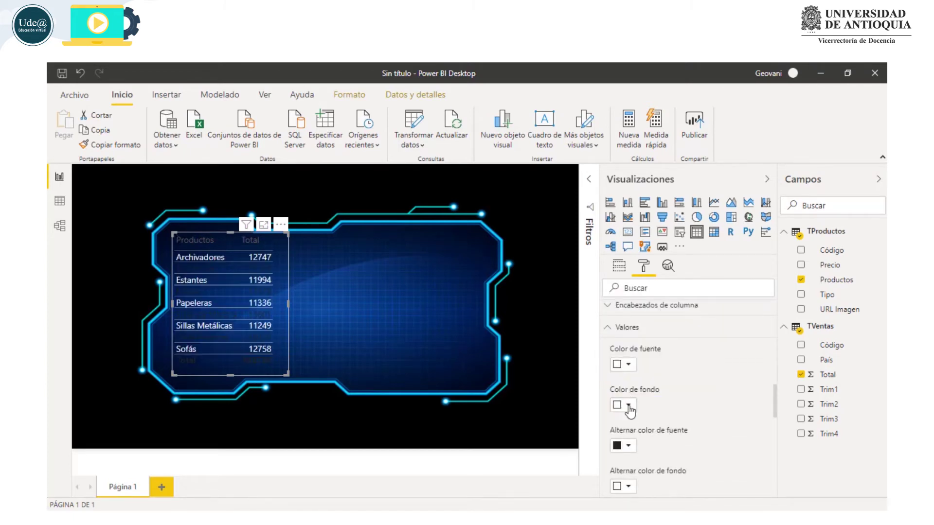
scroll(652, 396, "down", 2)
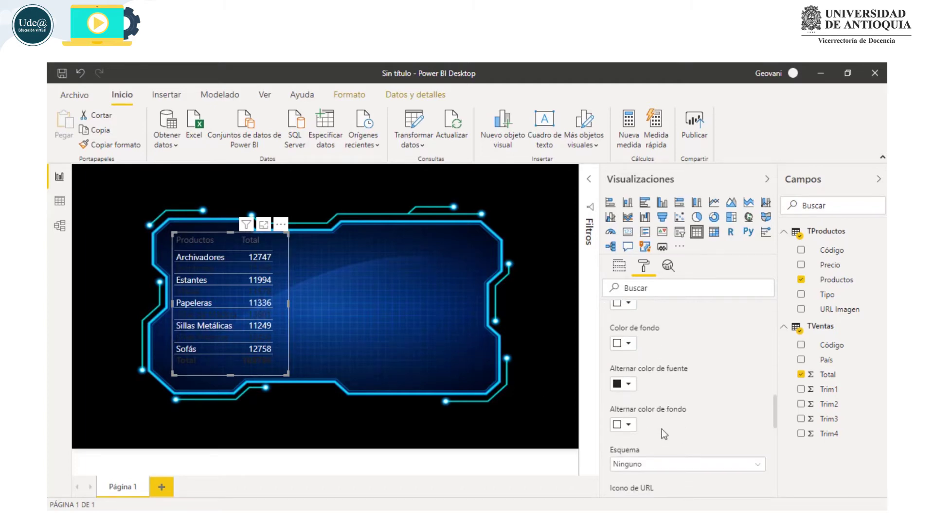
left_click(633, 386)
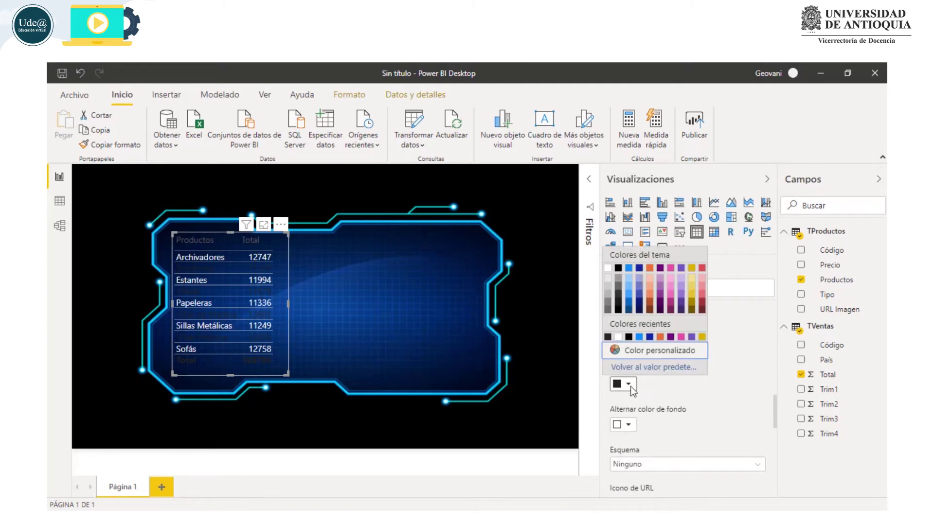
left_click(639, 337)
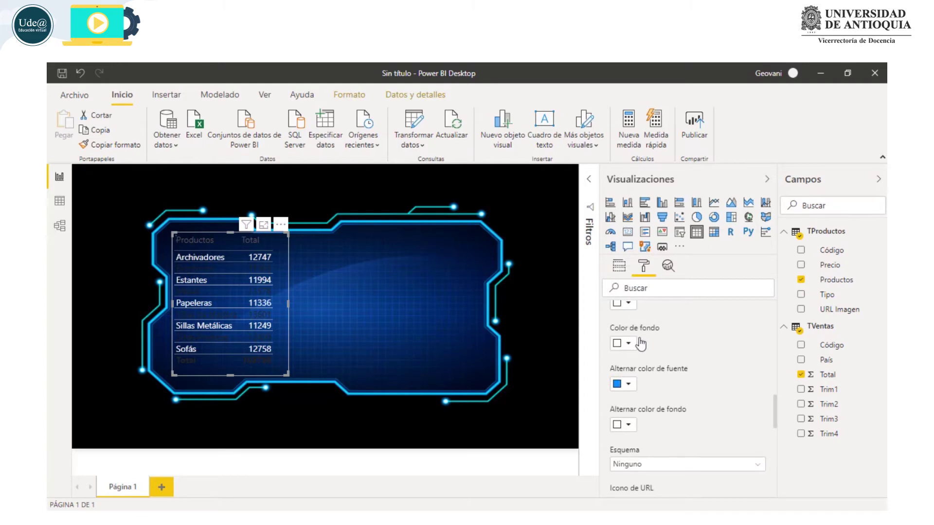
scroll(641, 344, "up", 4)
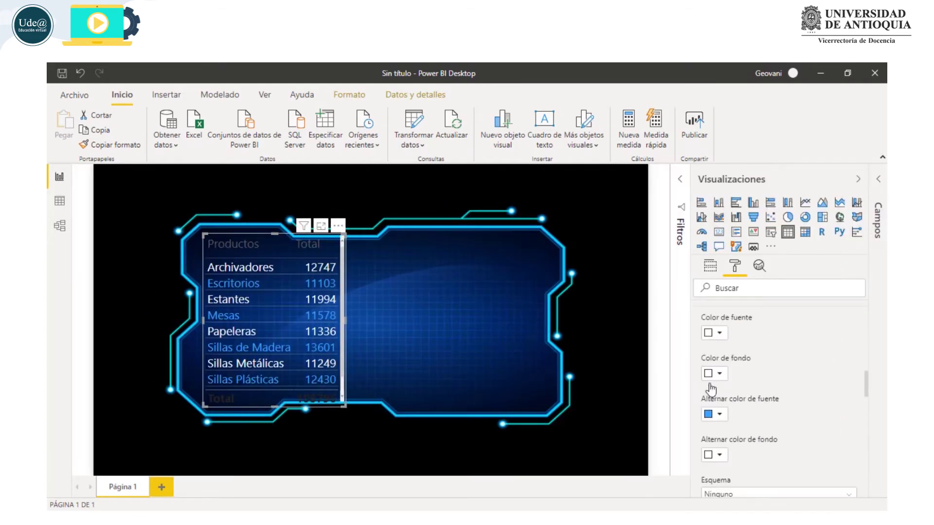
scroll(710, 389, "up", 3)
scroll(710, 389, "up", 3)
scroll(710, 389, "up", 2)
scroll(710, 389, "up", 2)
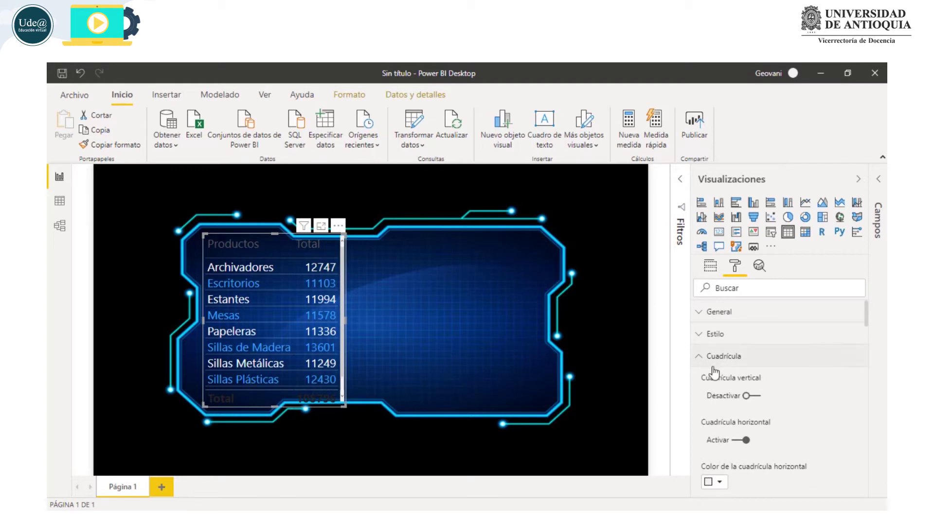
Step: Set the column header font colour to white
scroll(711, 377, "down", 3)
scroll(713, 377, "down", 3)
scroll(712, 384, "down", 3)
scroll(713, 394, "down", 3)
left_click(713, 415)
scroll(714, 411, "down", 2)
left_click(720, 390)
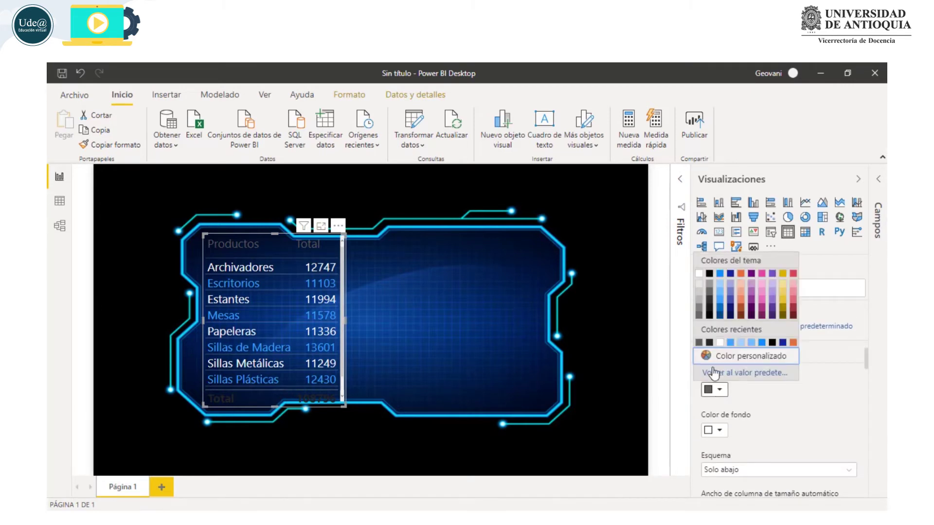
left_click(699, 274)
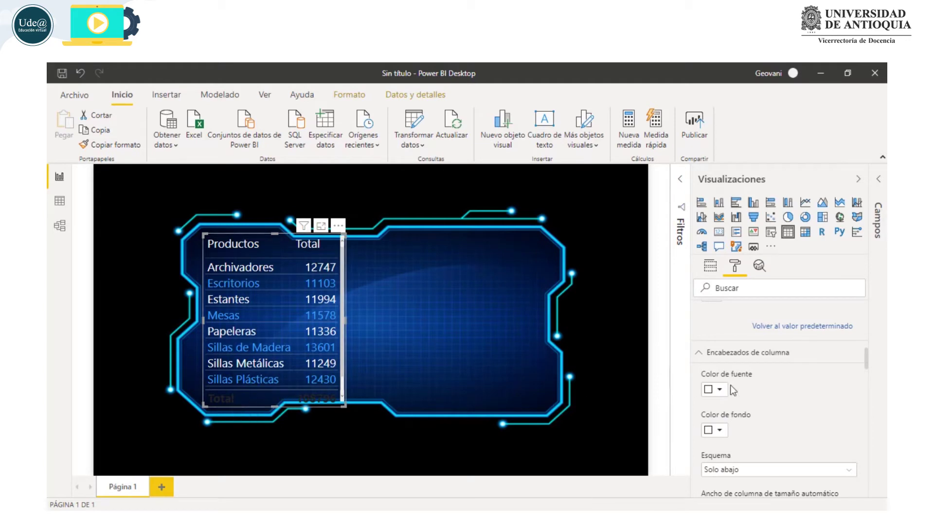
Step: Collapse the header and Valores sections, expand Total settings, and turn the Total row off
left_click(700, 353)
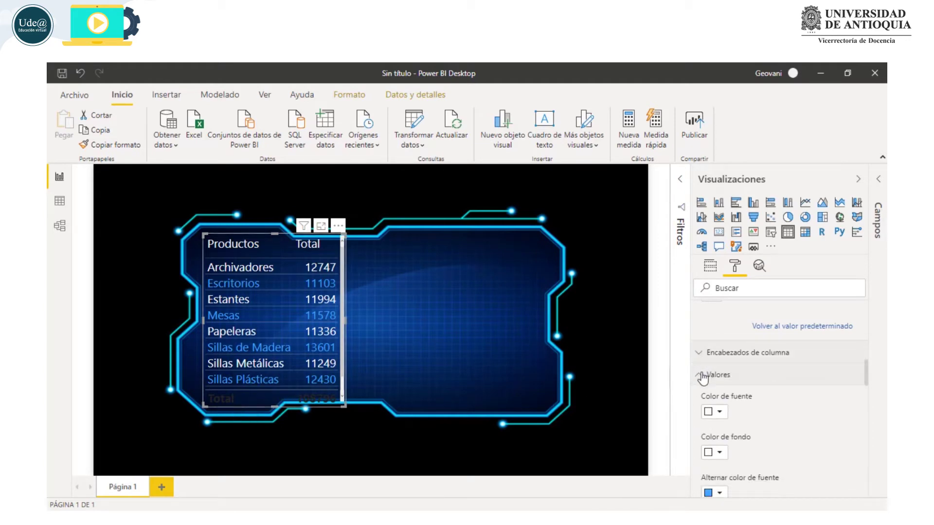
left_click(702, 375)
left_click(701, 399)
scroll(738, 409, "down", 1)
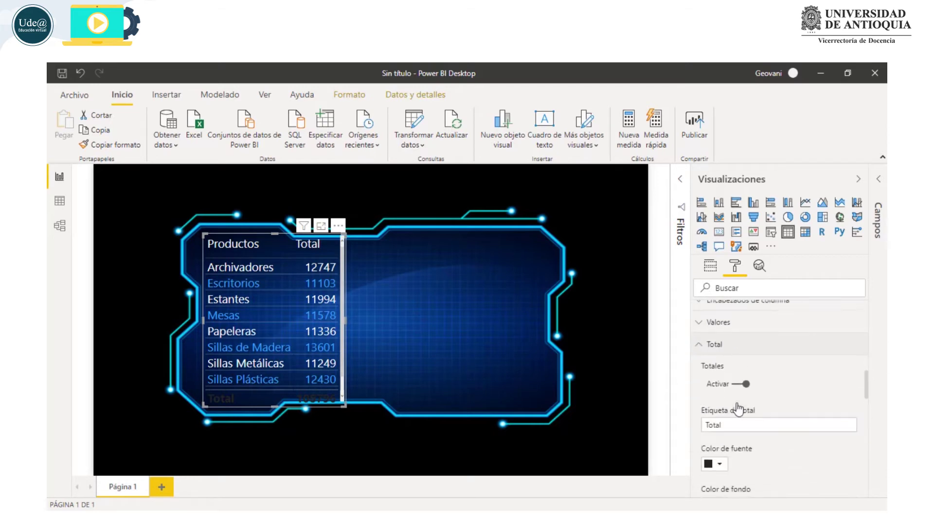
scroll(738, 410, "down", 1)
left_click(737, 375)
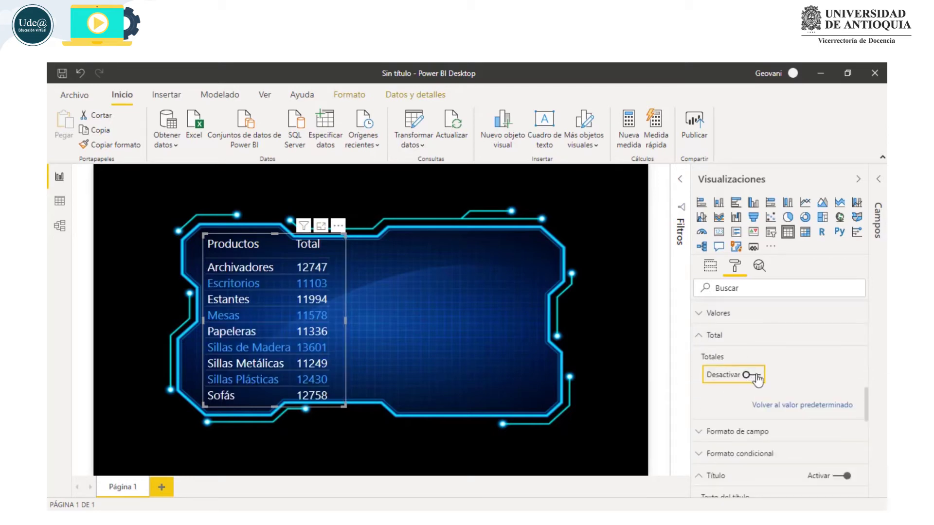
Step: Turn the Total row back on with light yellow #f0e199 font colour
left_click(755, 379)
scroll(736, 399, "down", 2)
scroll(736, 400, "down", 1)
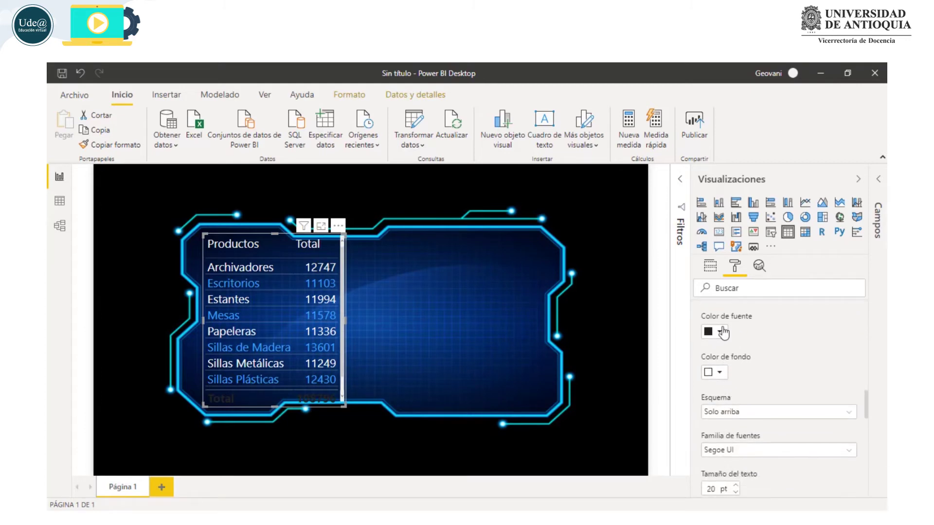
left_click(722, 334)
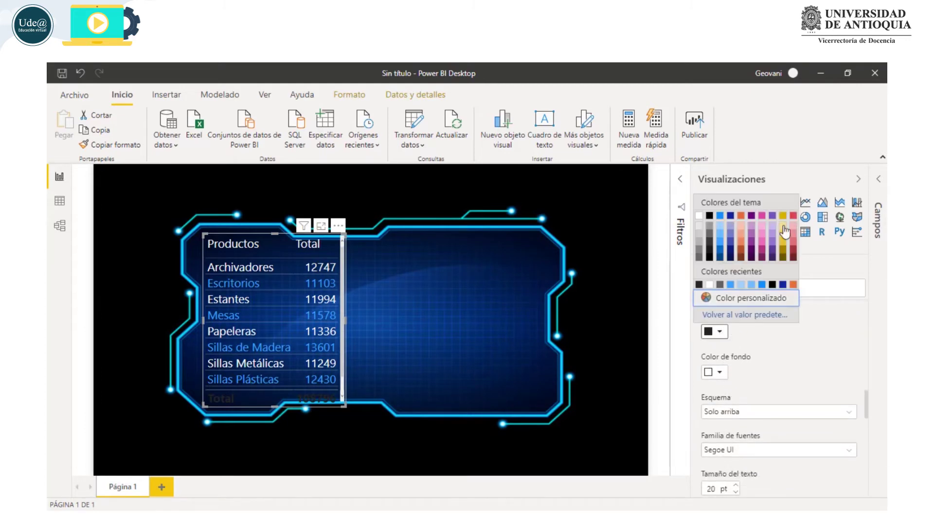
left_click(786, 235)
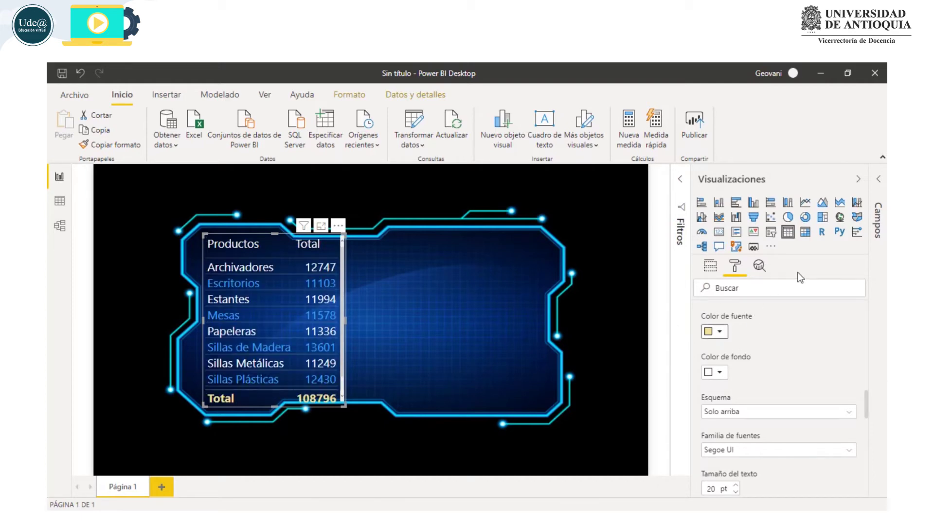
left_click(715, 331)
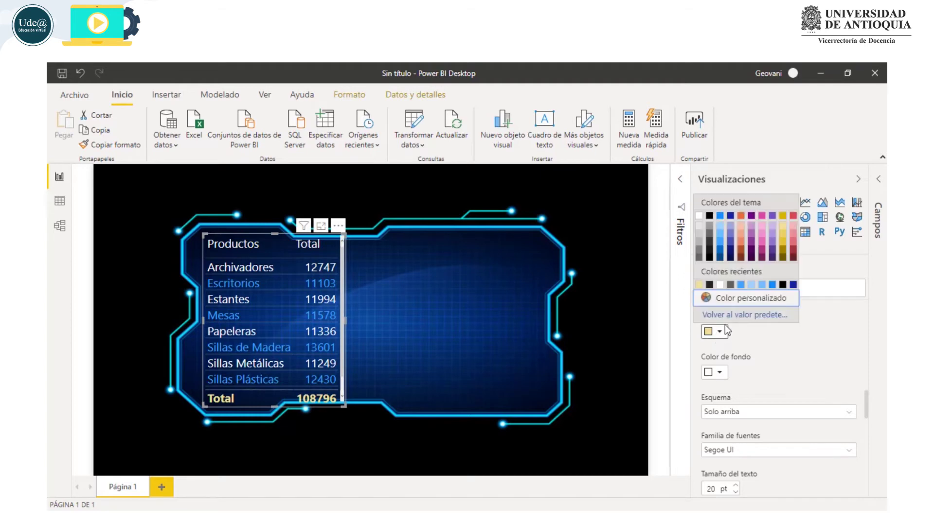
left_click(784, 233)
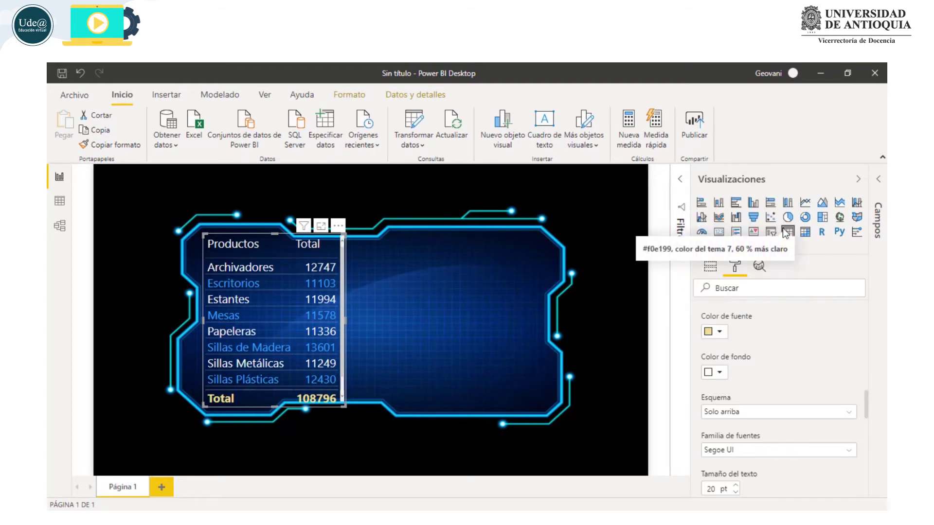
left_click(443, 322)
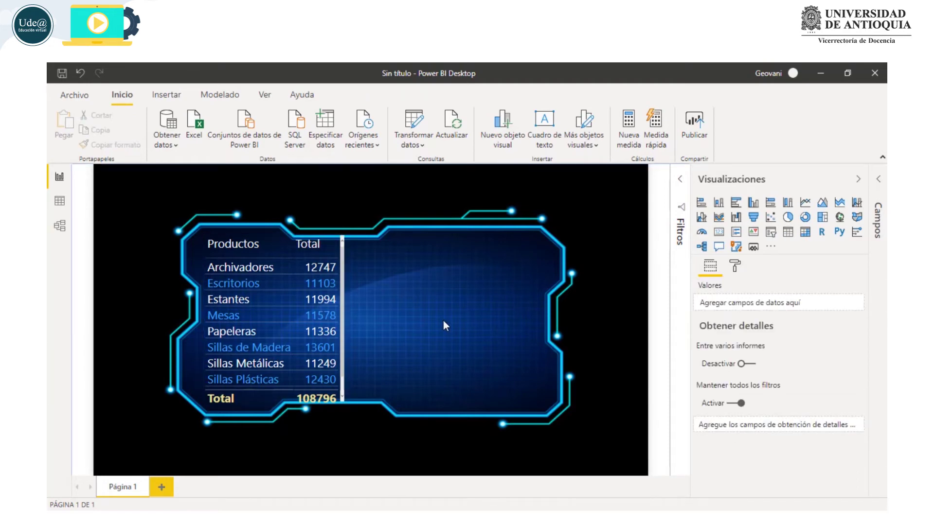
Step: Duplicate the Productos/Total table and drop the copy in the frame's right half
left_click(344, 319)
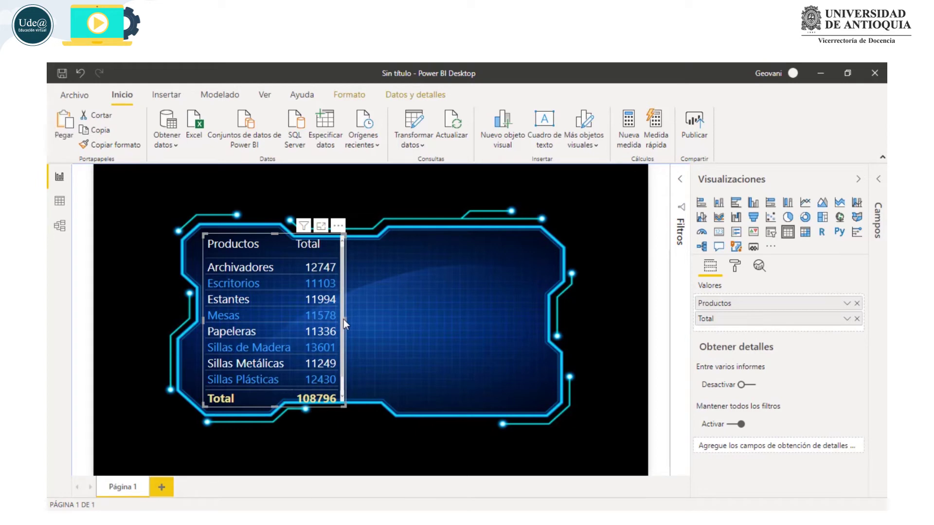
left_click_drag(344, 319, 356, 300)
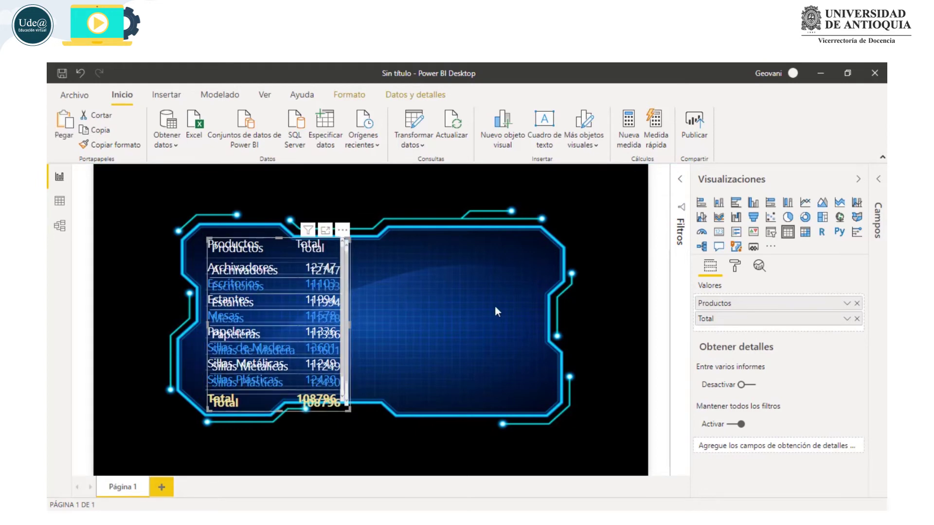
left_click_drag(279, 245, 430, 241)
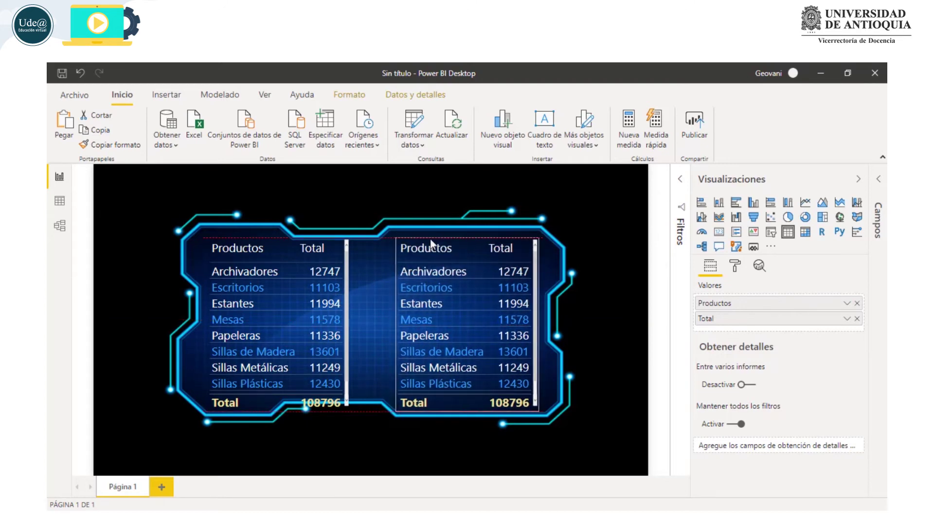
left_click_drag(430, 243, 431, 243)
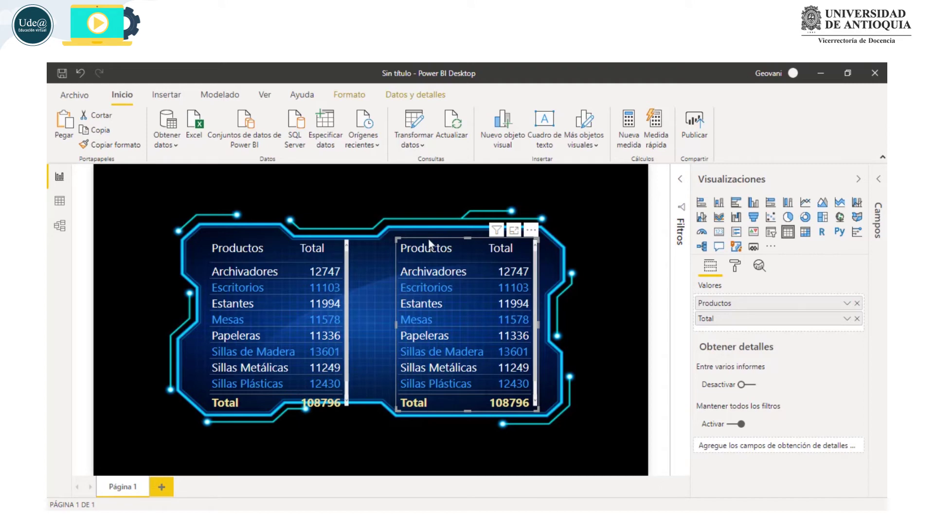
Step: In the copied table, replace Productos with País from TVentas, placing País before Total
left_click(883, 220)
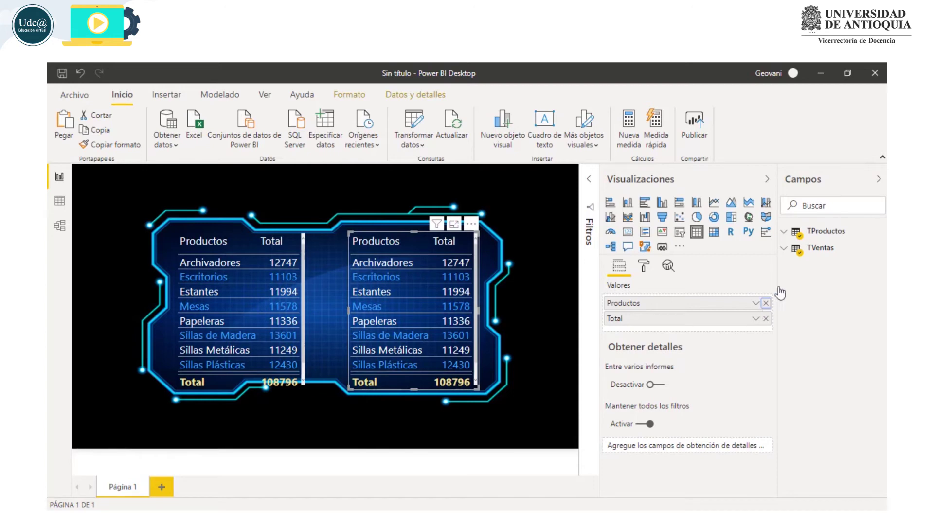
left_click(765, 305)
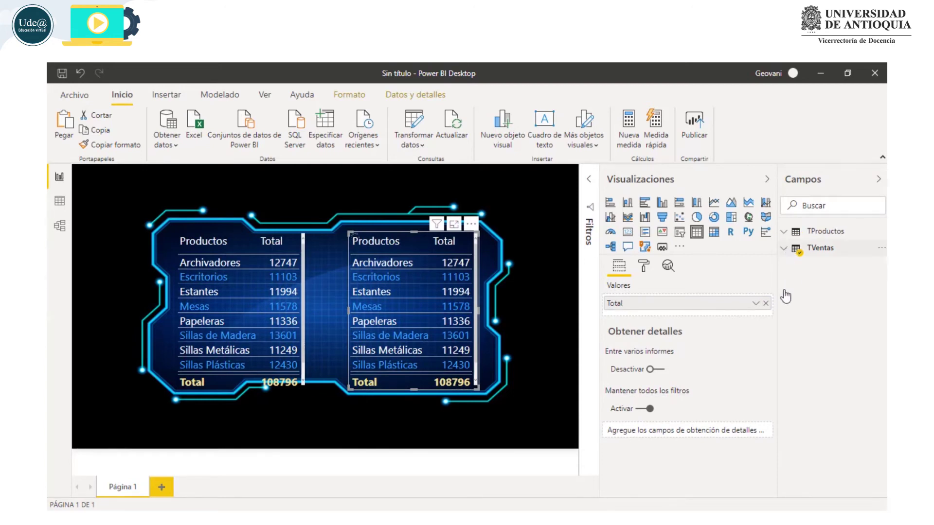
left_click(820, 248)
left_click(801, 282)
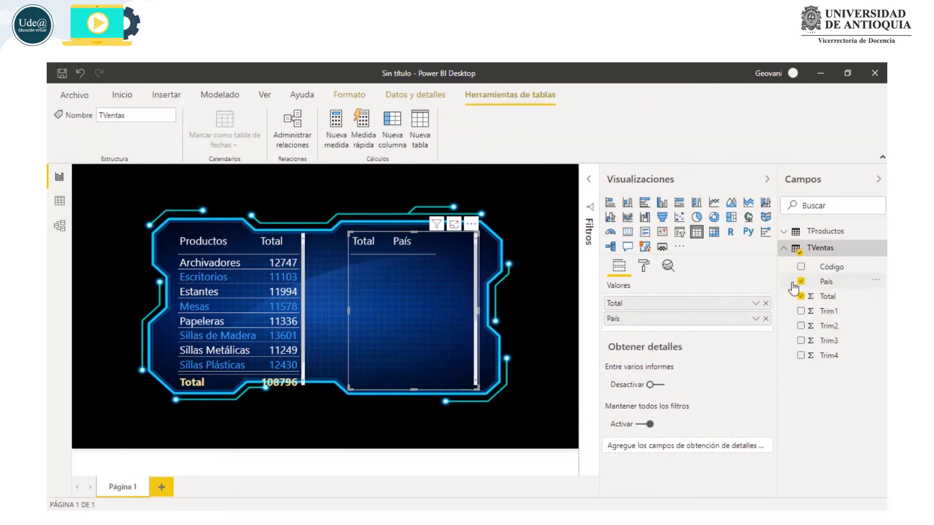
left_click_drag(707, 320, 707, 302)
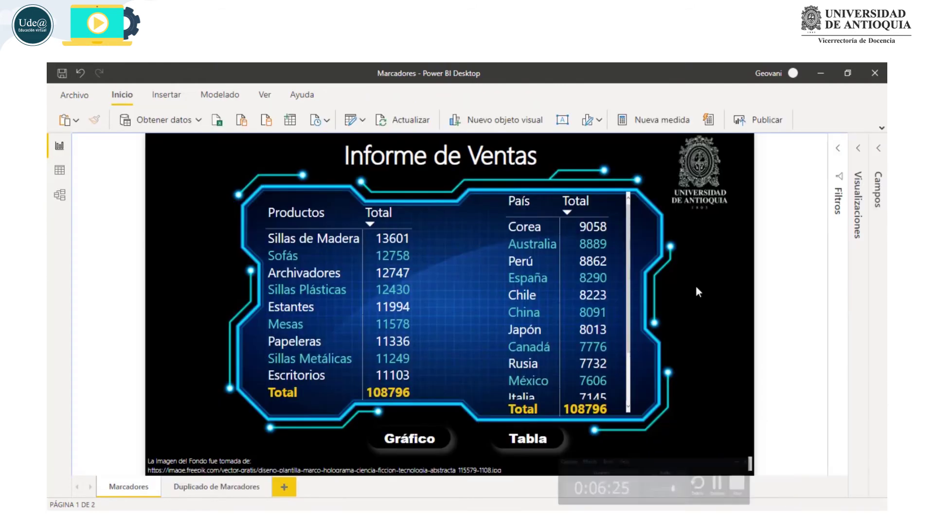
Step: Switch the Marcadores report to its chart view and back to tables, then select the Productos table
left_click(412, 440)
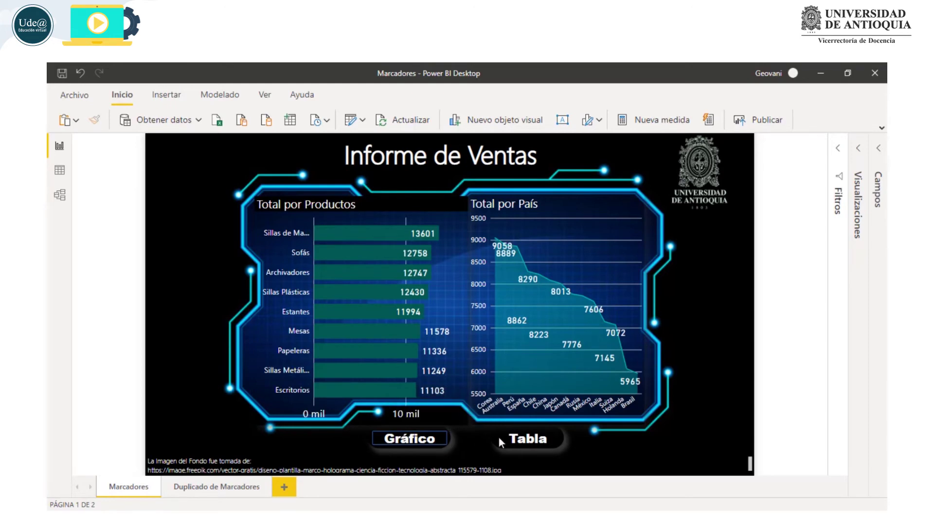
left_click(518, 442)
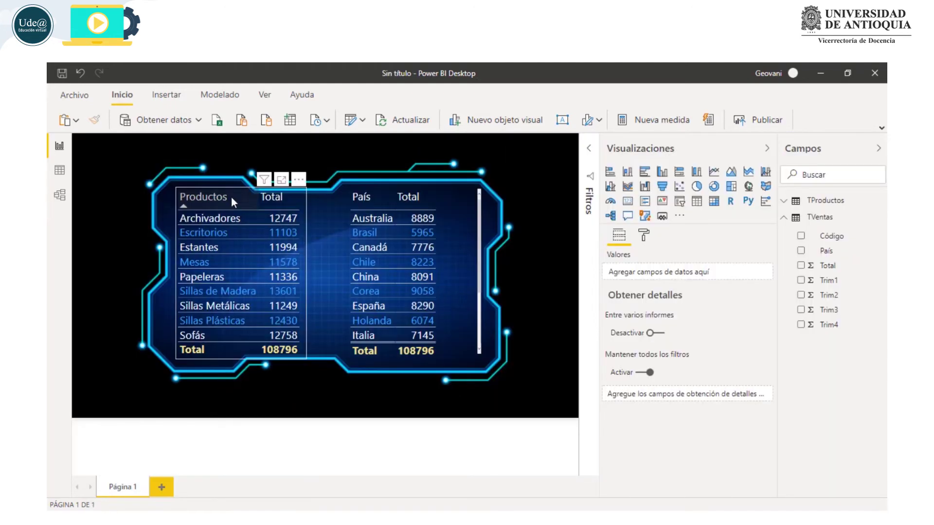
left_click(231, 196)
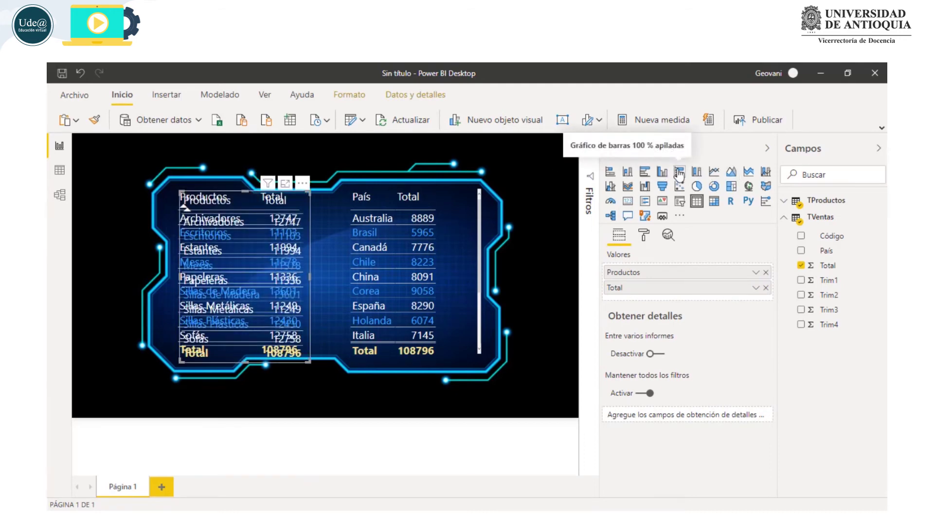
Step: Make Productos a clustered bar chart and País, sorted by Total descending, a repositioned area chart
left_click(645, 172)
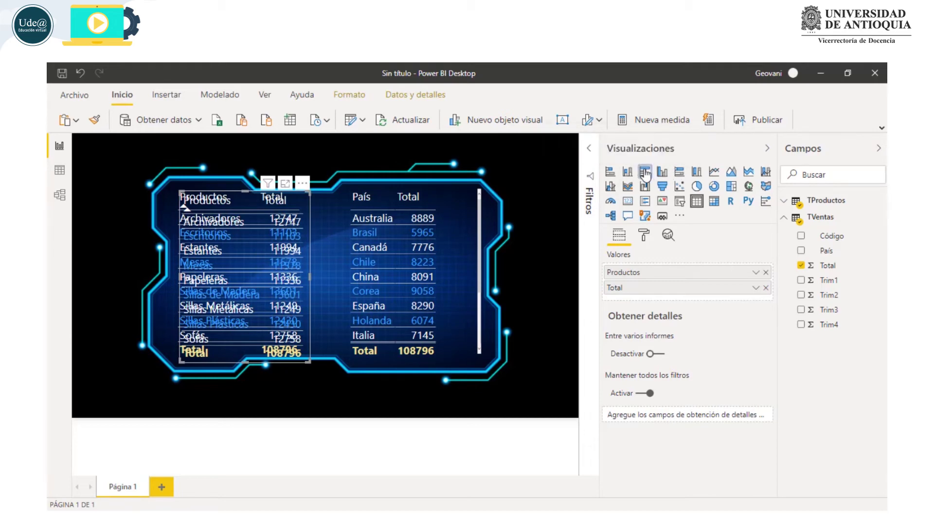
left_click(426, 194)
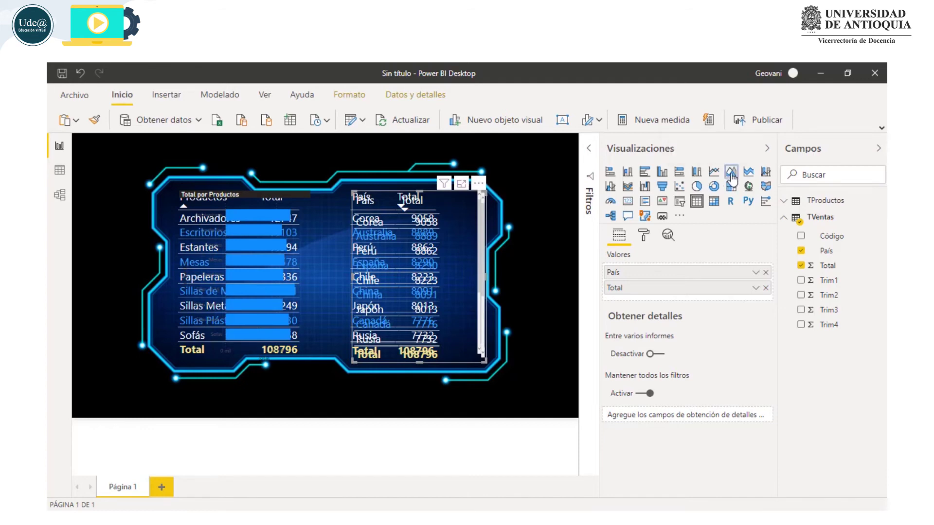
left_click(730, 172)
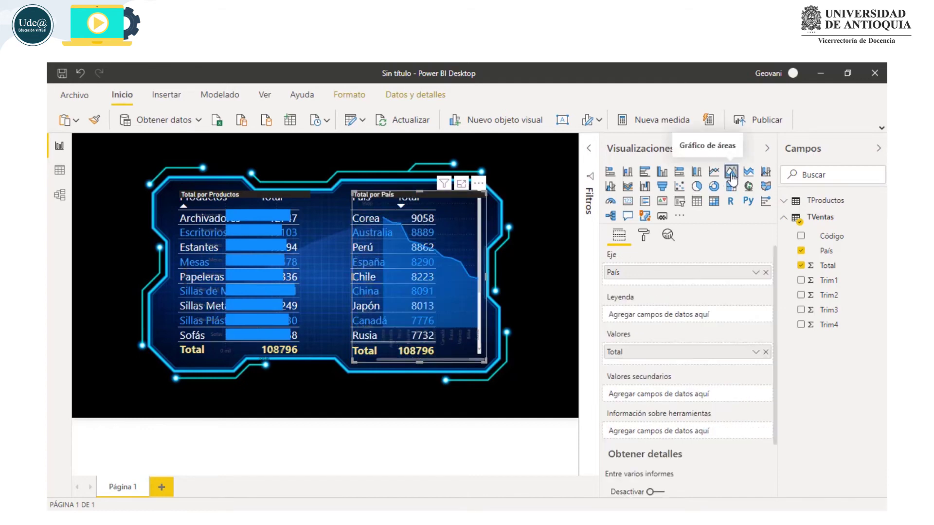
mouse_move(450, 194)
left_mouse_down()
mouse_move(553, 159)
mouse_move(437, 193)
left_mouse_up()
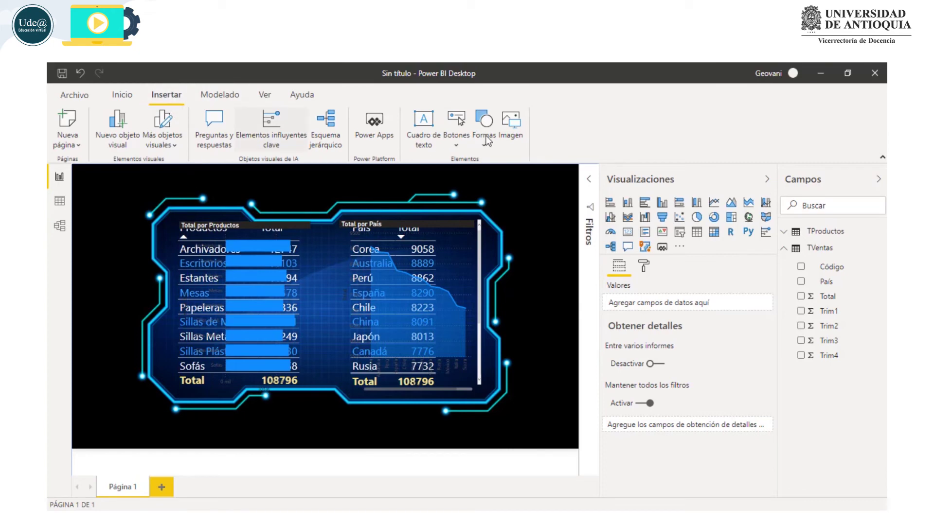
Step: Insert a blank button and stretch it into place below the tables
left_click(461, 142)
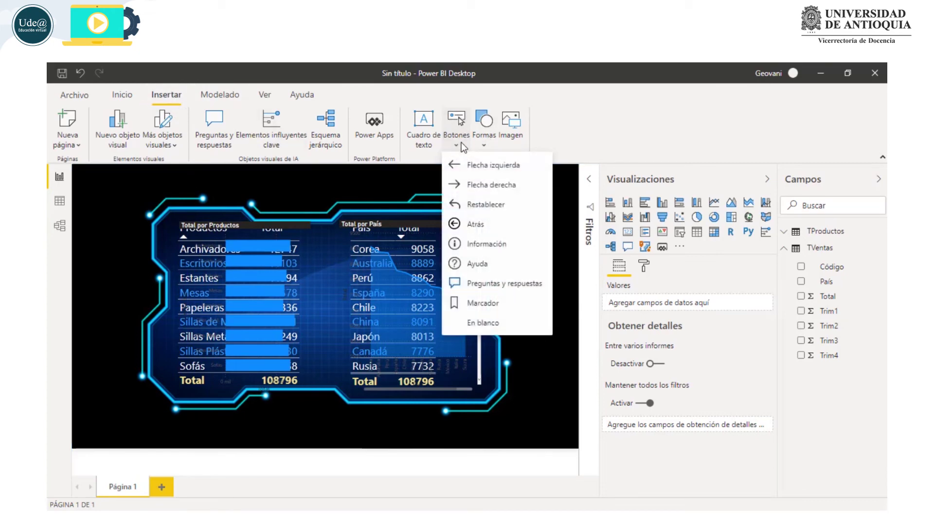
left_click(477, 323)
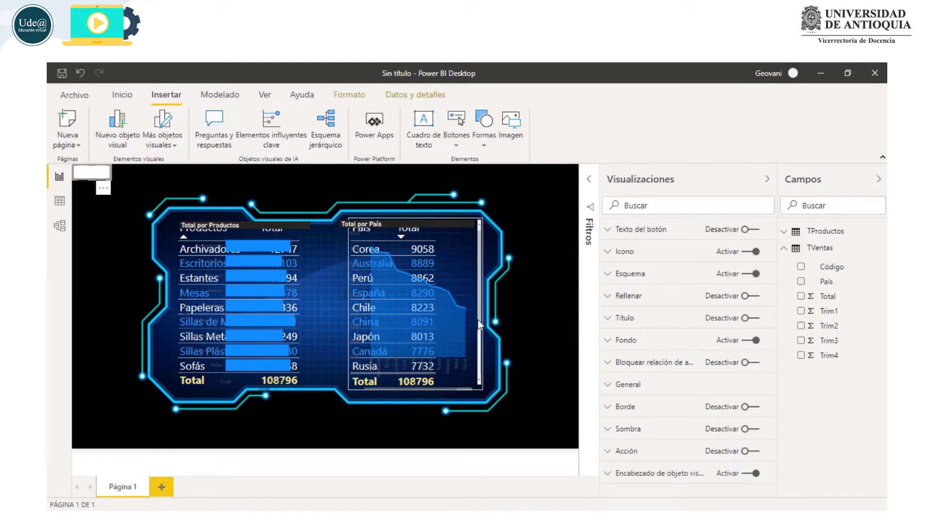
mouse_move(87, 177)
left_mouse_down()
mouse_move(256, 424)
mouse_move(248, 430)
left_mouse_up()
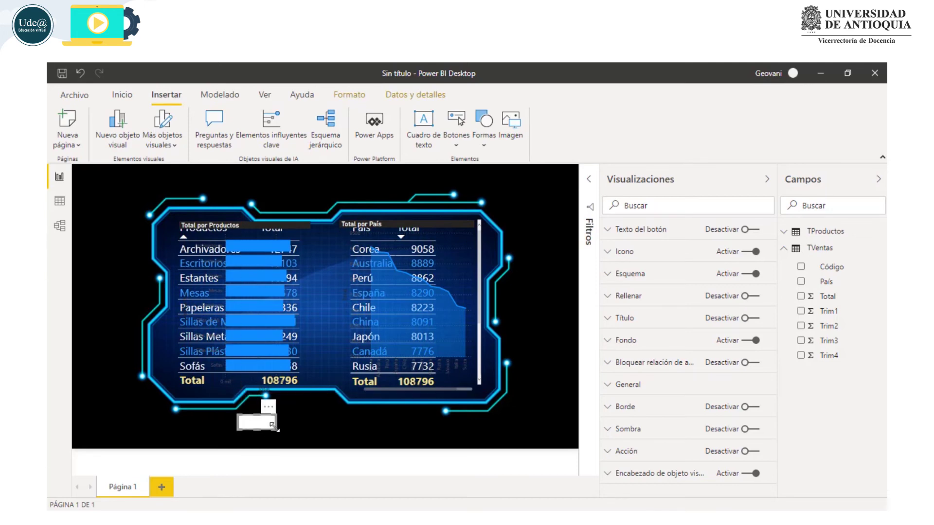
left_click_drag(274, 427, 314, 433)
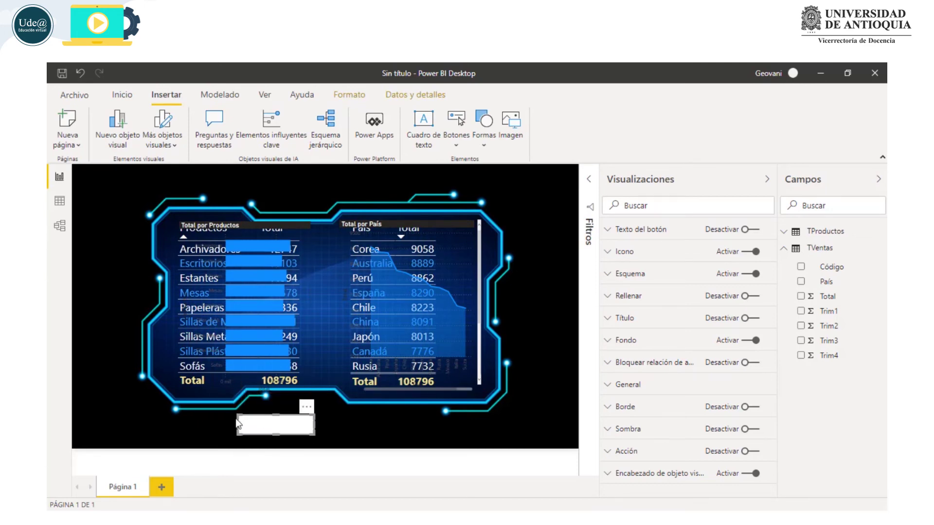
left_click_drag(237, 425, 217, 425)
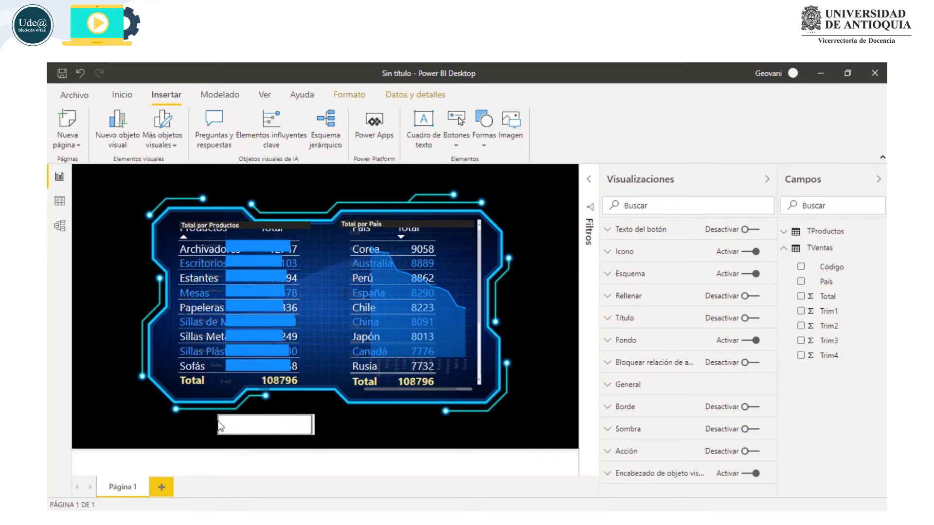
Step: Switch the blank button's 'Texto del botón' to Activar and expand its settings
left_click(650, 178)
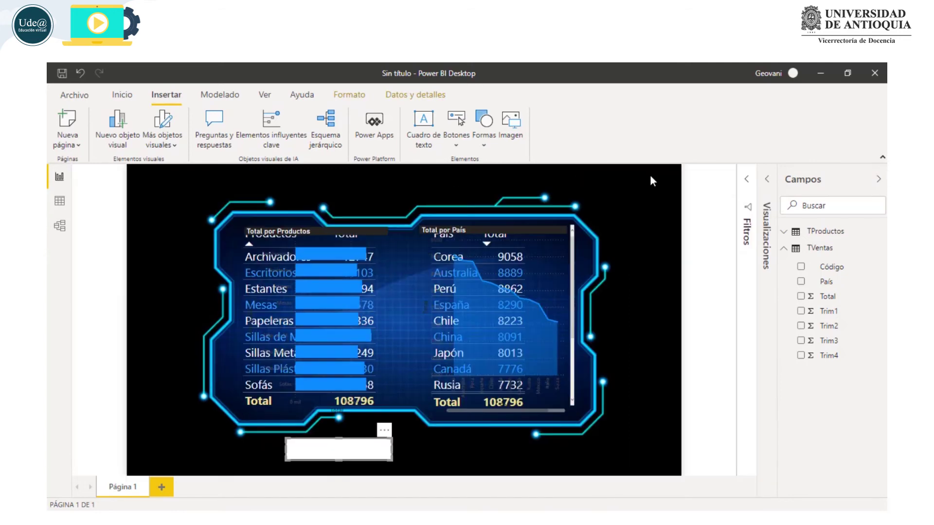
left_click(762, 206)
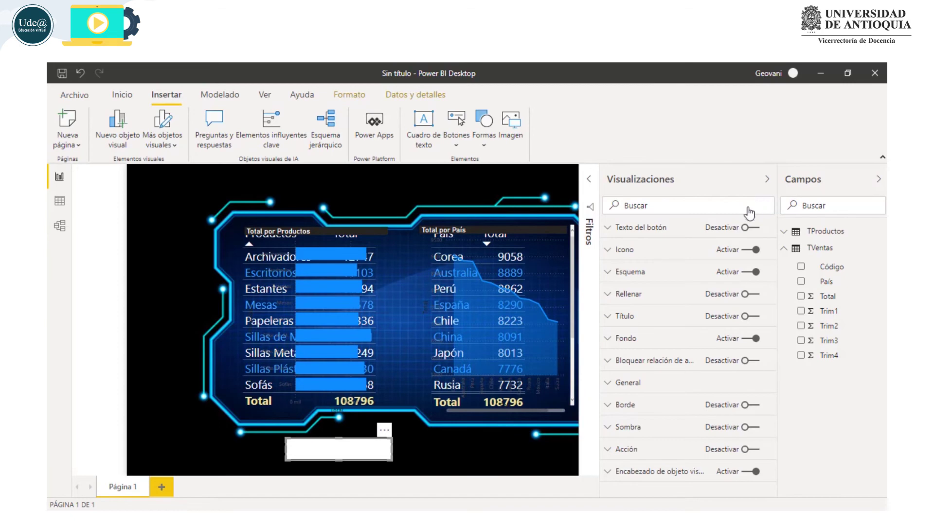
left_click(755, 231)
left_click(686, 237)
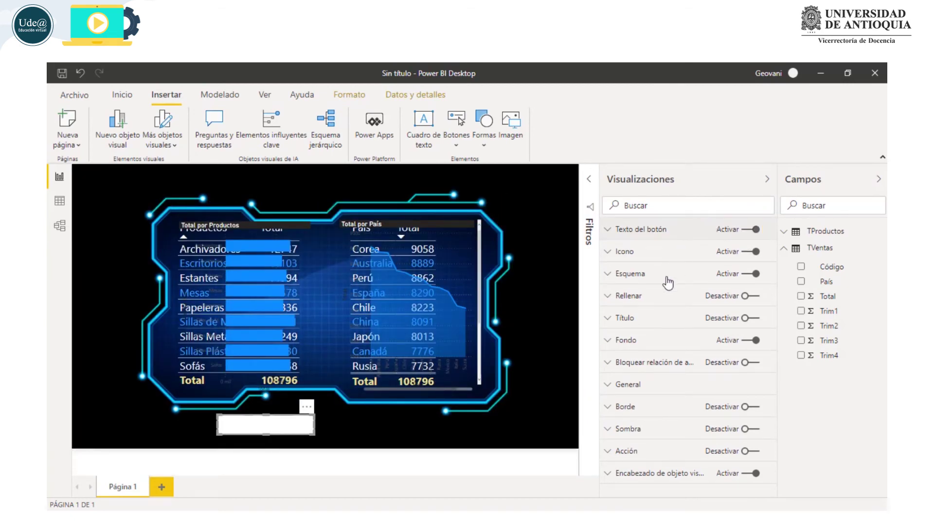
Step: Enter the caption 'Gráficos' and make its font white at 14 pt
left_click(710, 256)
left_click(709, 254)
left_click(673, 287)
type("GRáficos")
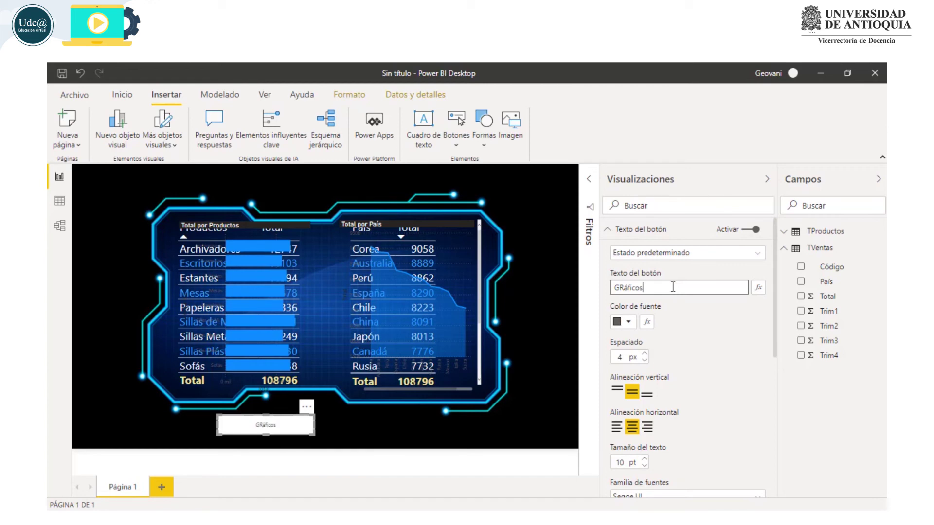
key("BackSpace")
key("BackSpace")
left_click(628, 322)
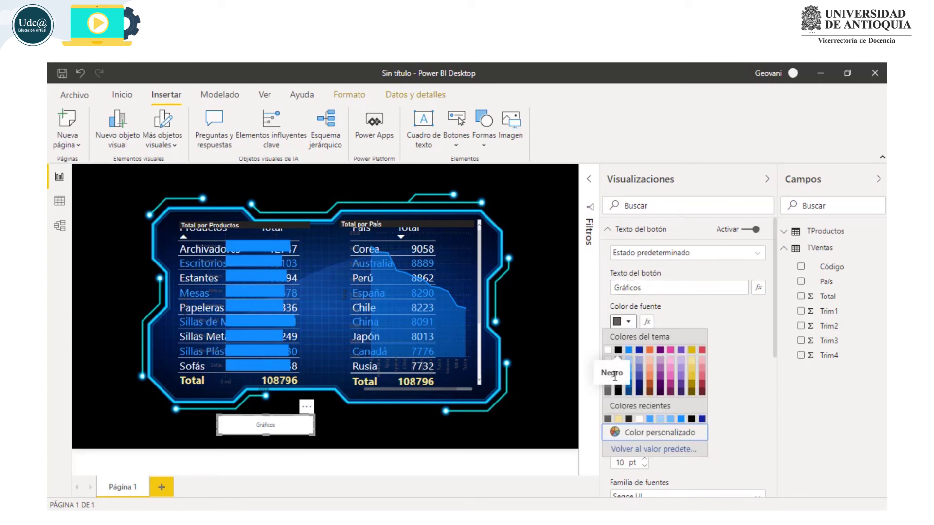
left_click(608, 350)
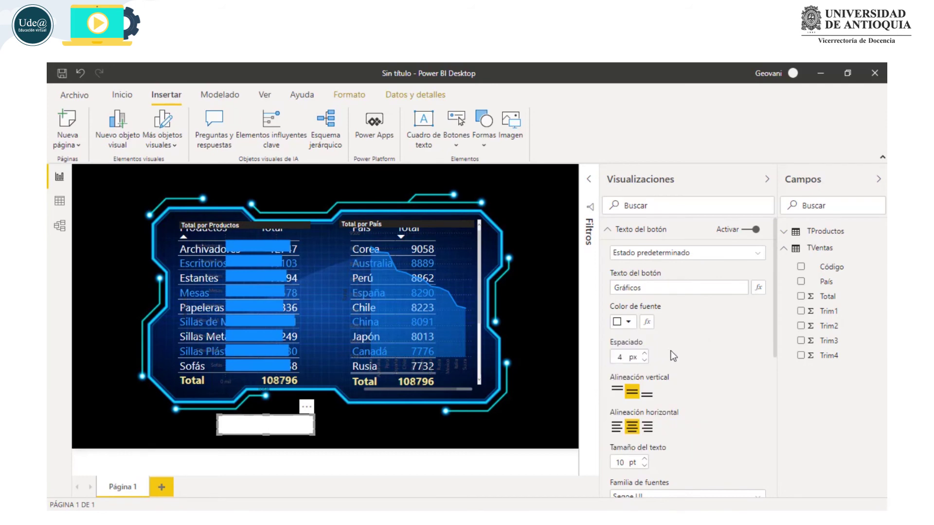
scroll(739, 375, "down", 3)
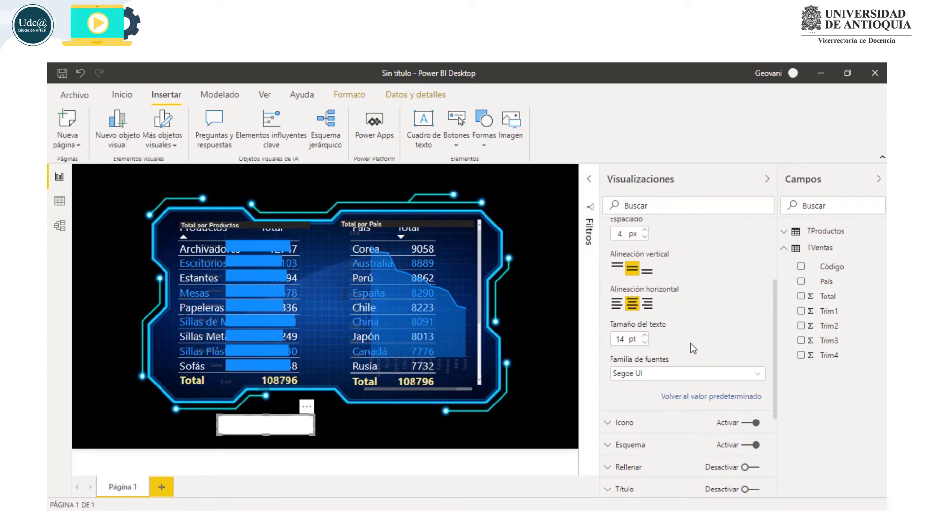
scroll(690, 341, "down", 2)
Step: Set the Gráficos button's Fondo colour to black
scroll(690, 349, "down", 2)
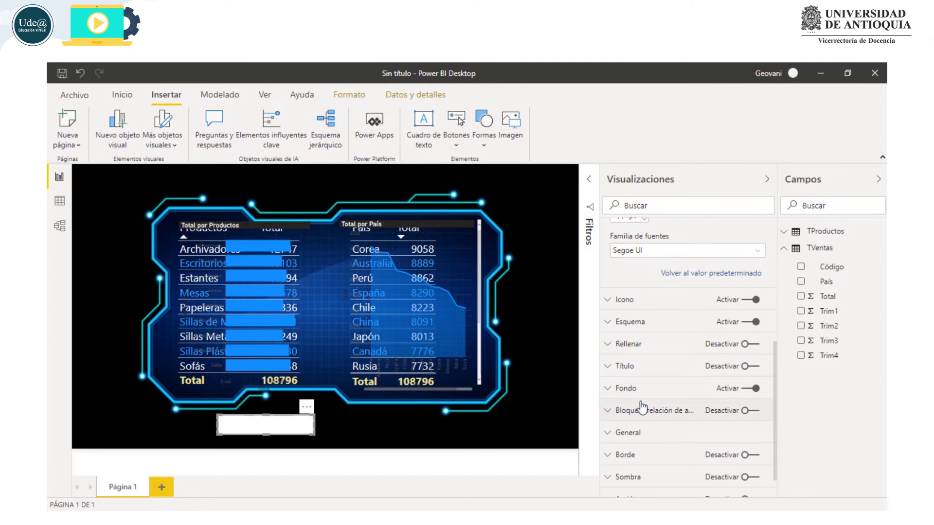
left_click(693, 394)
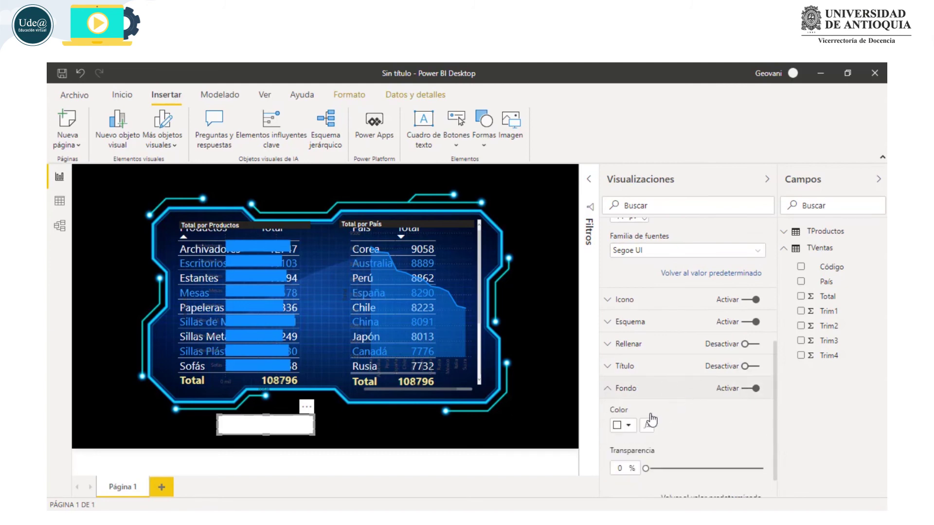
left_click(631, 427)
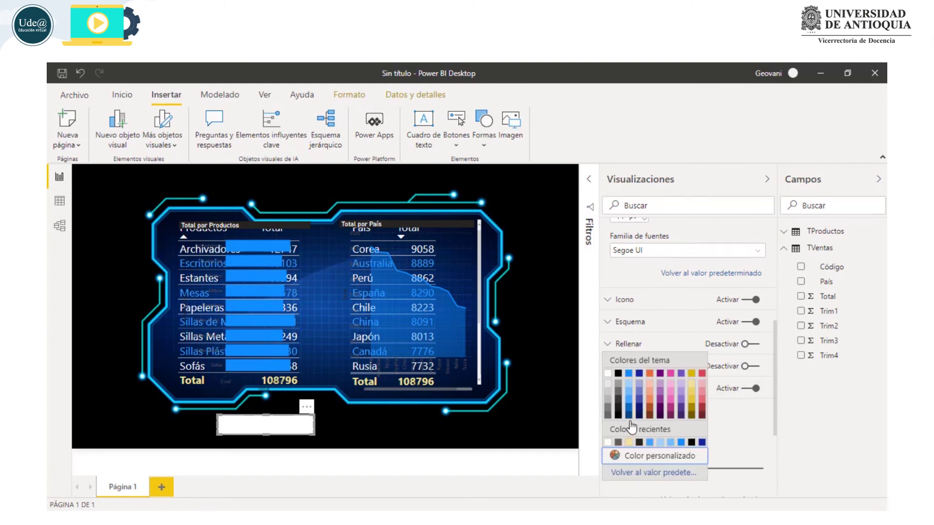
left_click(618, 373)
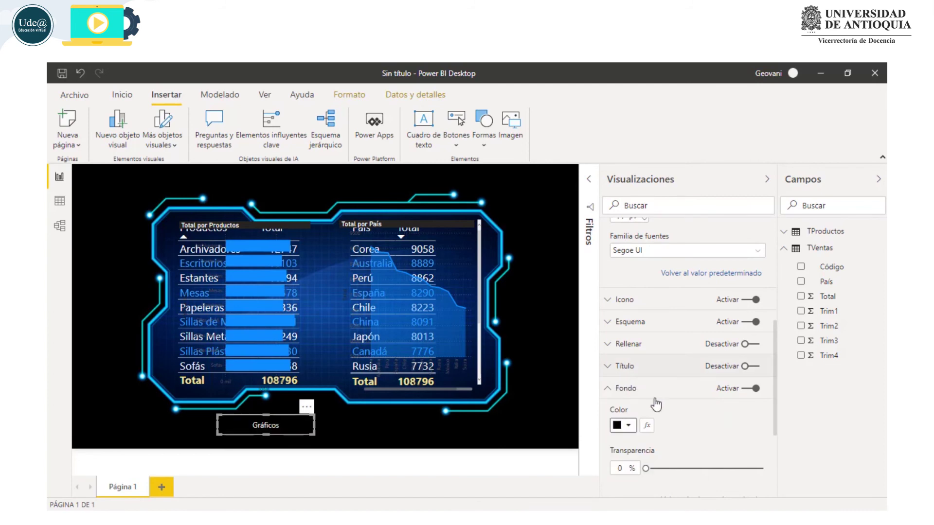
Step: Turn on the button's Sombra and colour it blue #41a4ff
scroll(666, 422, "down", 2)
scroll(666, 422, "down", 3)
scroll(666, 421, "down", 1)
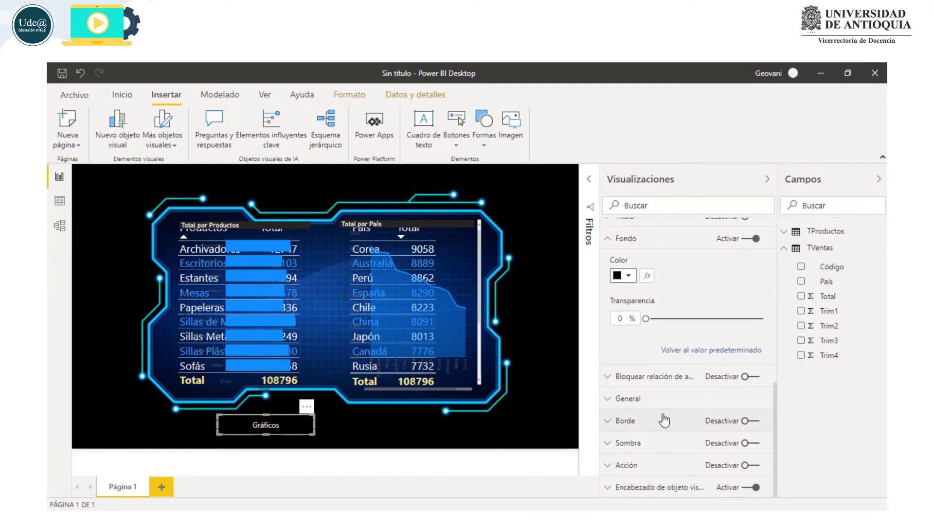
left_click(754, 444)
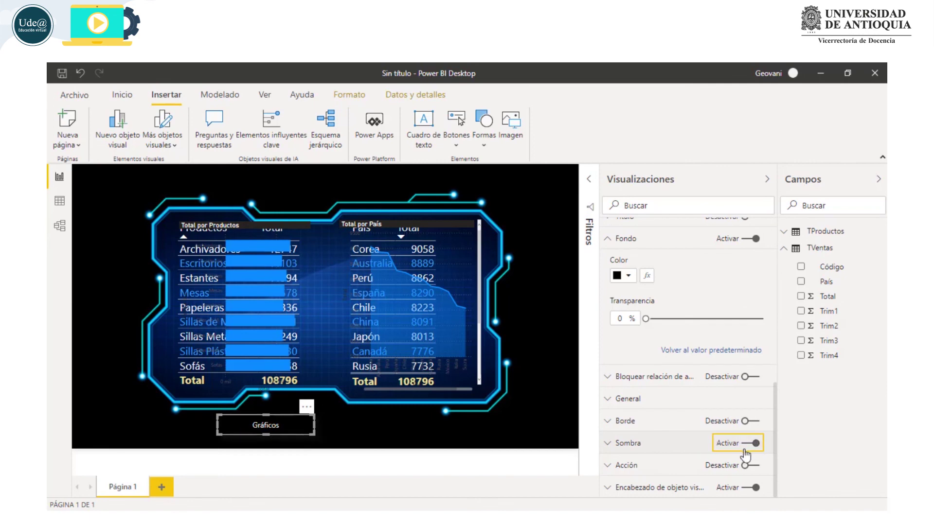
left_click(682, 444)
scroll(682, 443, "down", 5)
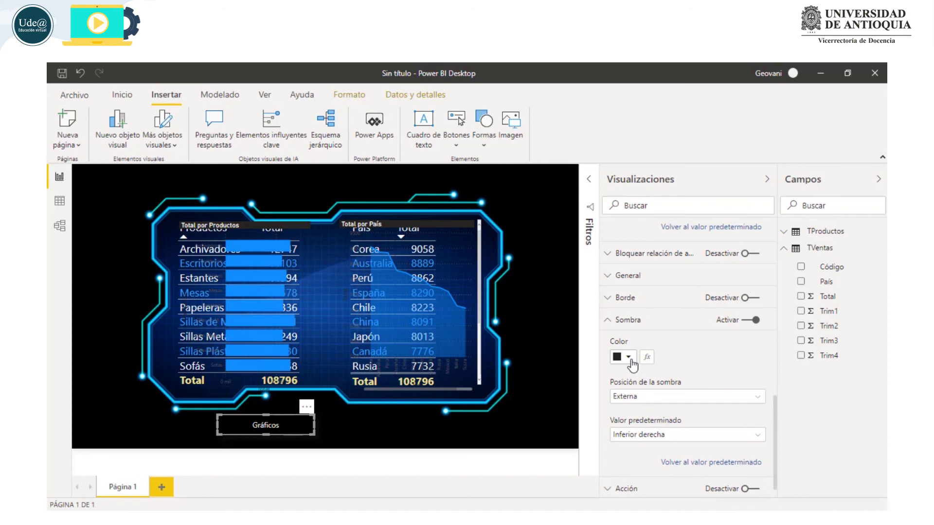
left_click(628, 358)
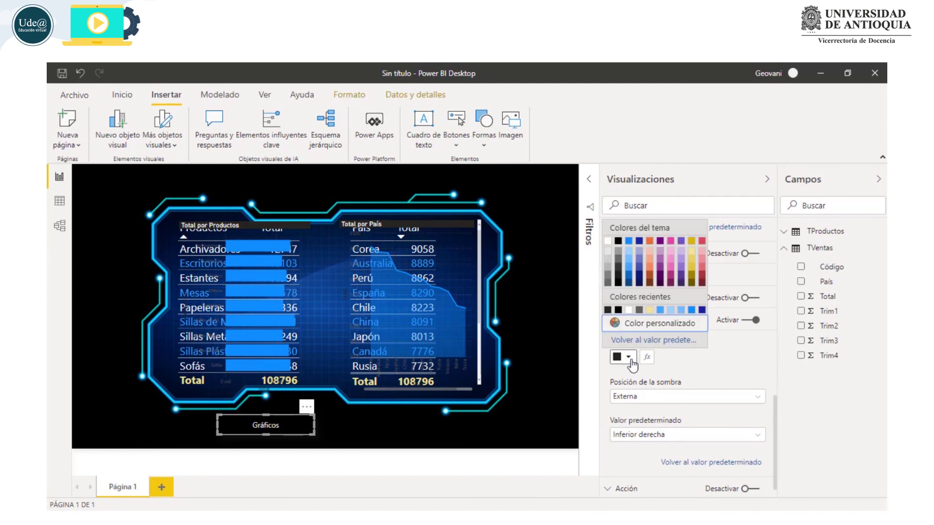
left_click(660, 311)
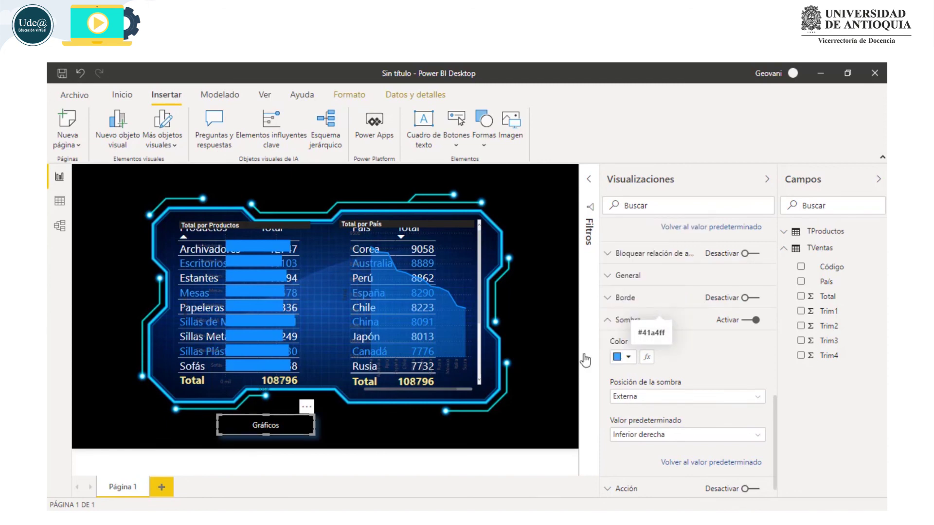
left_click(465, 426)
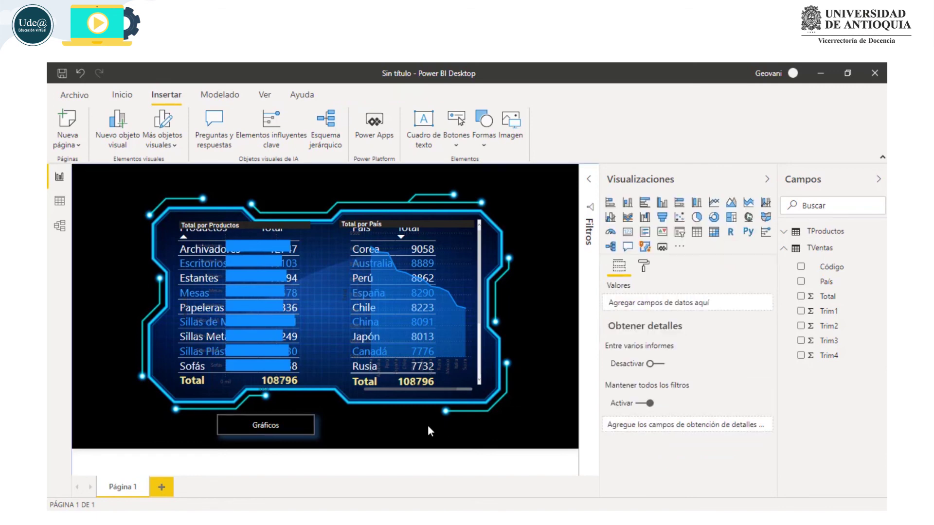
Step: Duplicate the Gráficos button with Ctrl+C/Ctrl+V, move the copy right, and select it
left_click(311, 419)
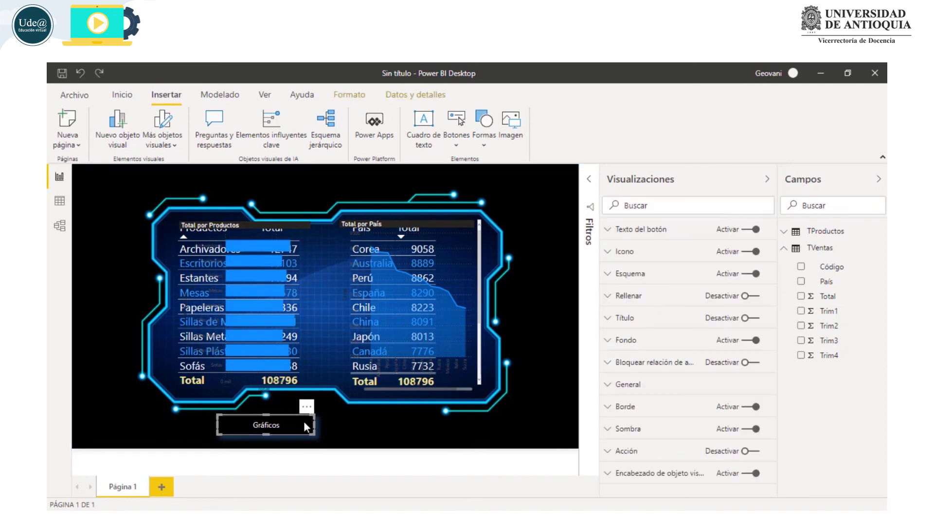
key("ctrl+c")
key("ctrl+v")
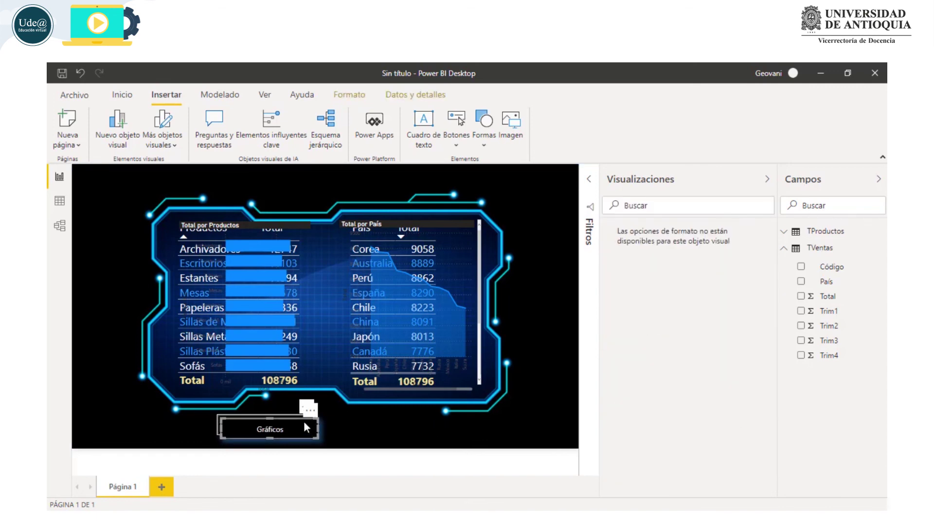
left_click_drag(304, 421, 426, 422)
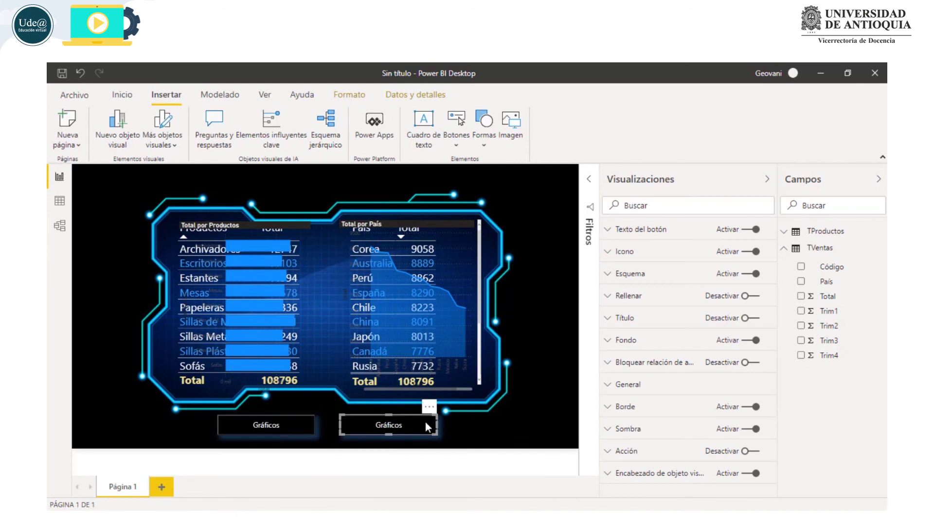
left_click(337, 433)
left_click(387, 426)
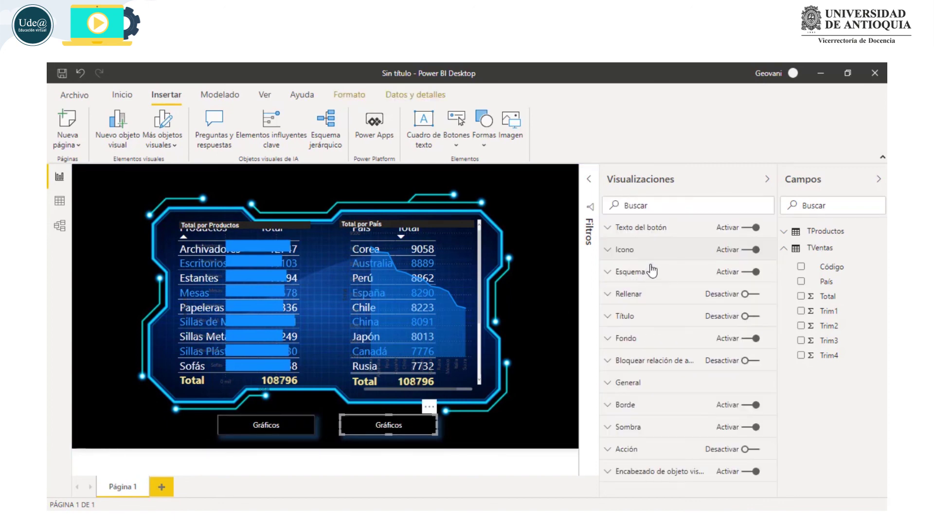
Step: Replace the copy's default-state caption 'Gráficos' with 'Tablas'
left_click(646, 273)
left_click(641, 229)
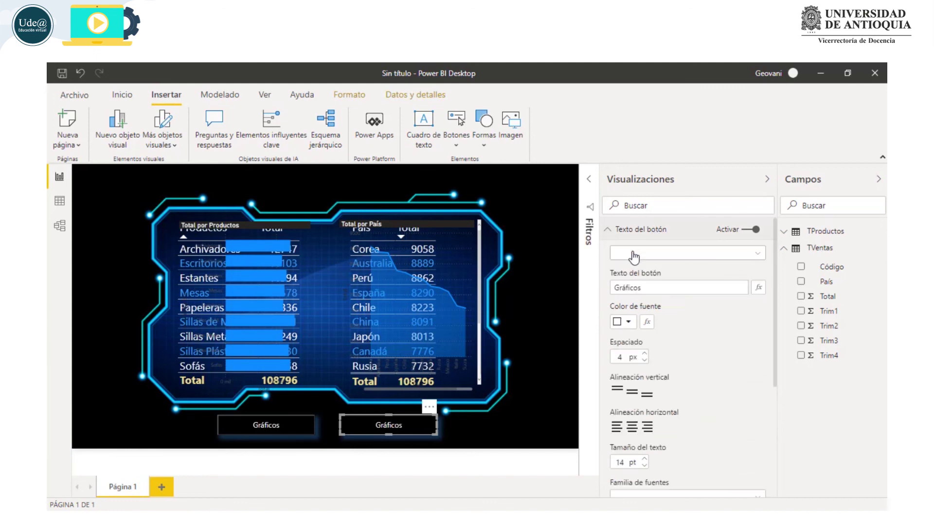
left_click(634, 254)
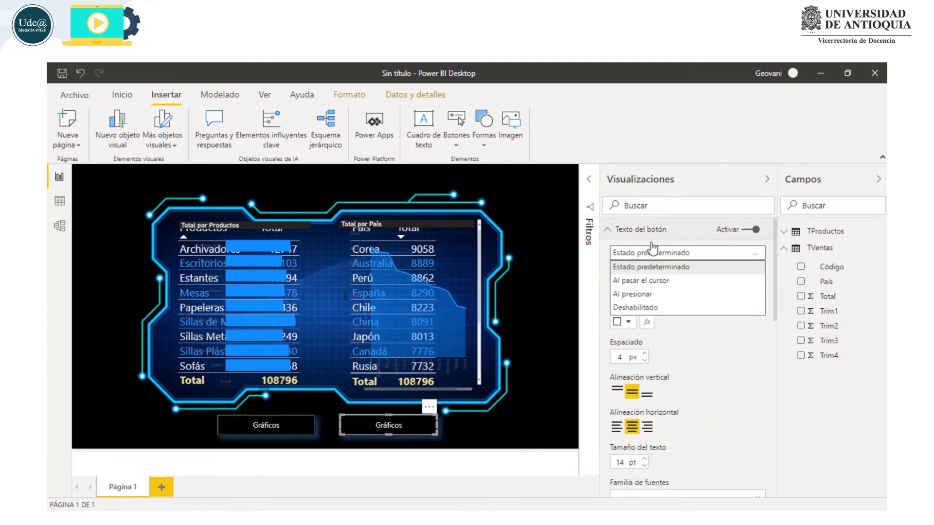
left_click(640, 268)
left_click_drag(645, 288, 602, 288)
type("T")
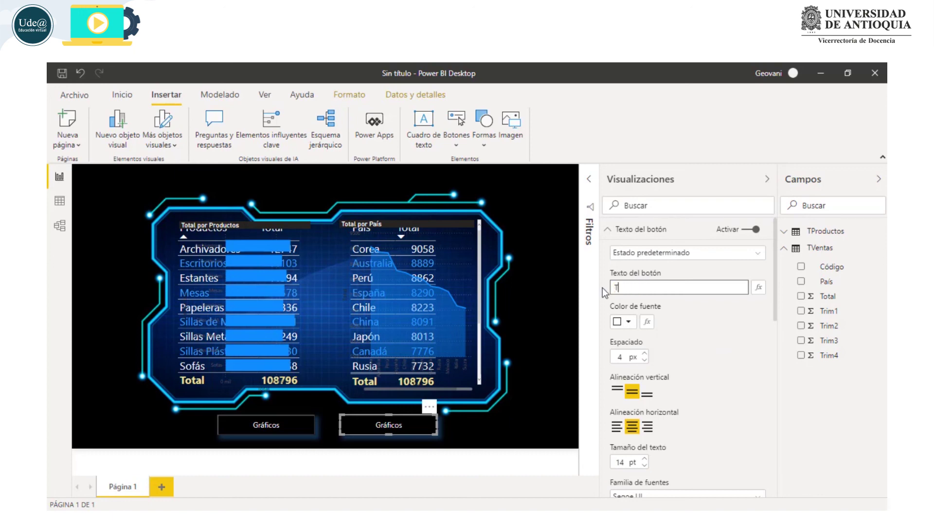
type("ablas")
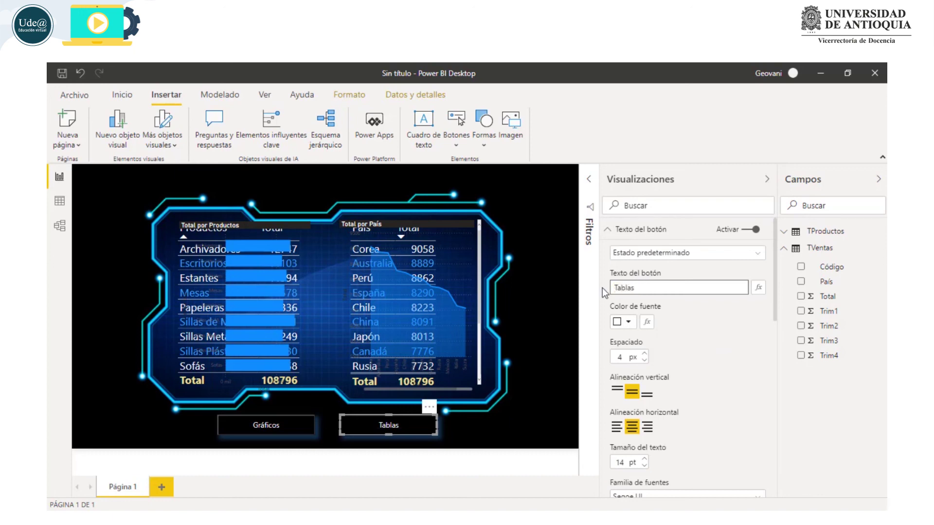